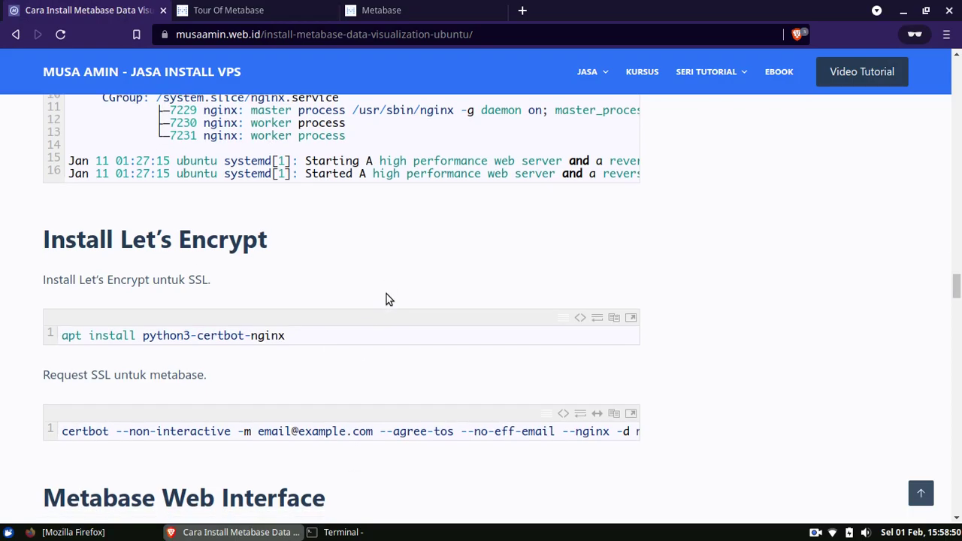
- Install python3-certbot-nginx with 'apt install python3-certbot-nginx', confirming with Y
{"action": "double_click", "coordinate": [241, 203]}
{"action": "right_click", "coordinate": [240, 204]}
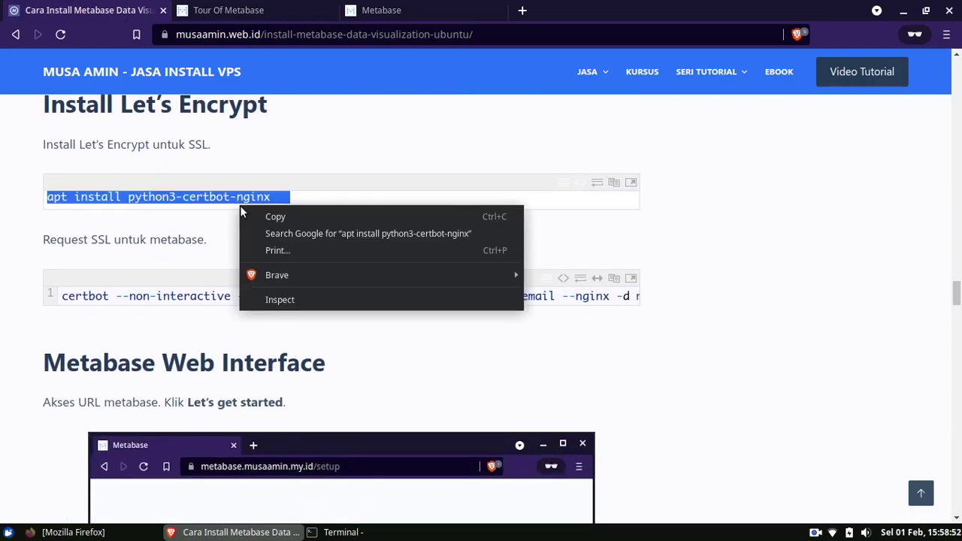
{"action": "left_click", "coordinate": [249, 217]}
{"action": "left_click", "coordinate": [339, 532]}
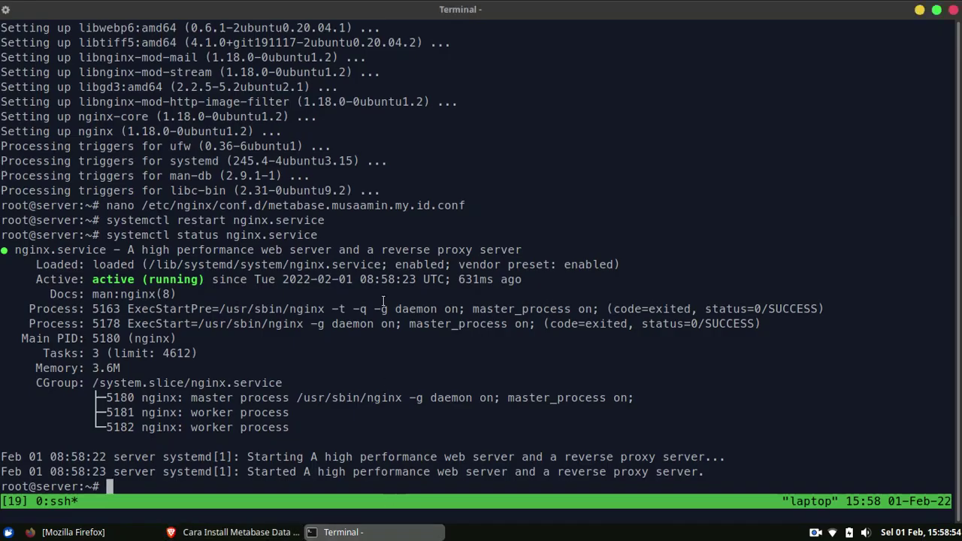
{"action": "key", "text": "ctrl+l"}
{"action": "right_click", "coordinate": [424, 128]}
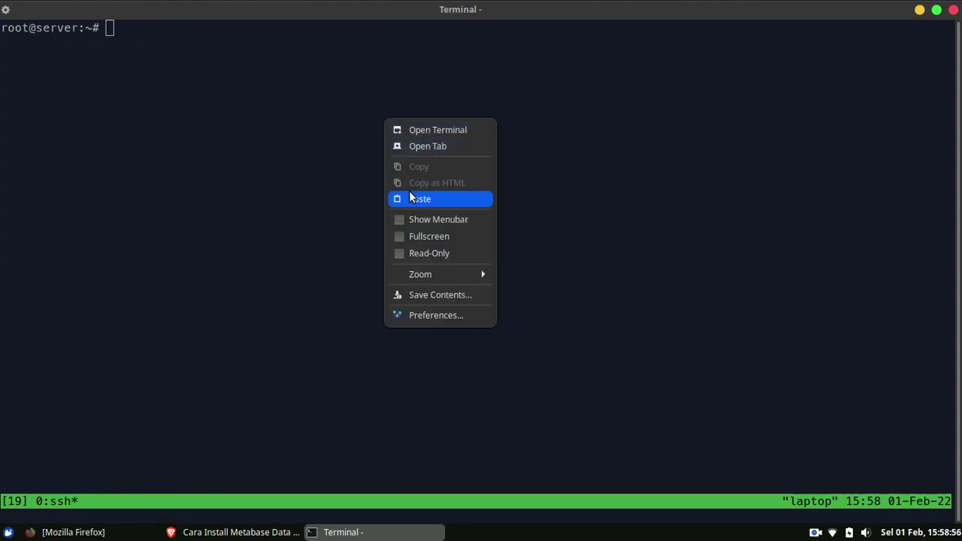
{"action": "left_click", "coordinate": [410, 194]}
{"action": "key", "text": "Return"}
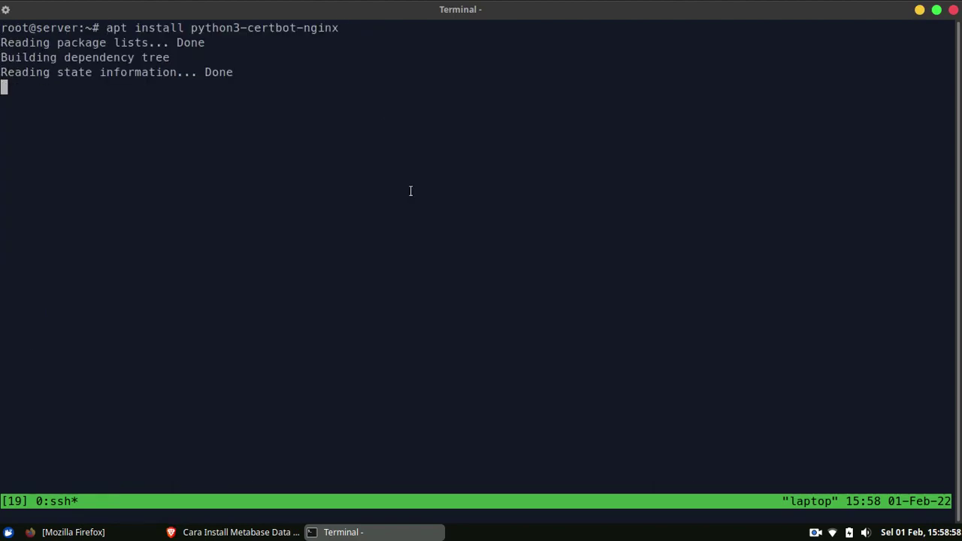
{"action": "key", "text": "Return"}
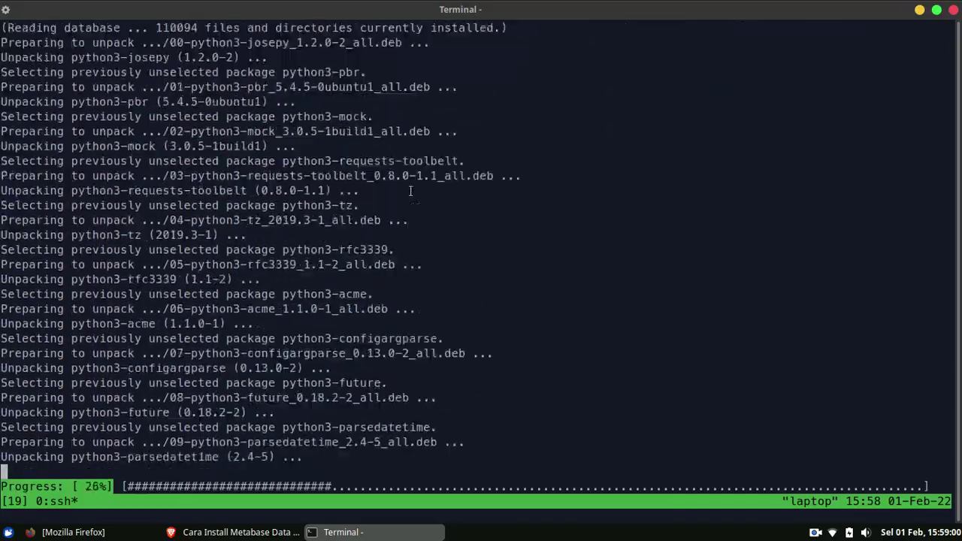
- Copy the certbot --nginx command from the tutorial page for use in the terminal
{"action": "key", "text": "alt+Tab"}
{"action": "scroll", "coordinate": [294, 255], "scroll_direction": "down", "scroll_amount": 2}
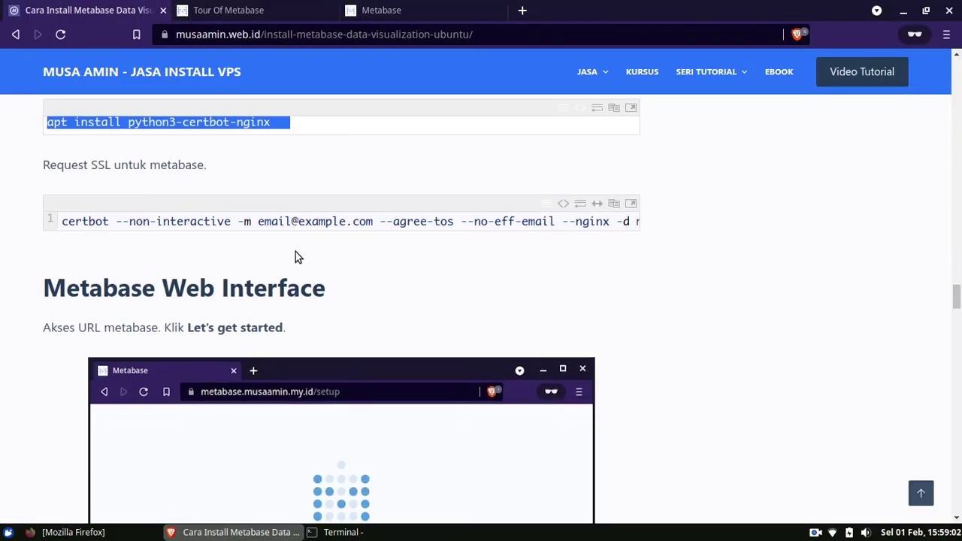
{"action": "double_click", "coordinate": [302, 224]}
{"action": "right_click", "coordinate": [301, 224]}
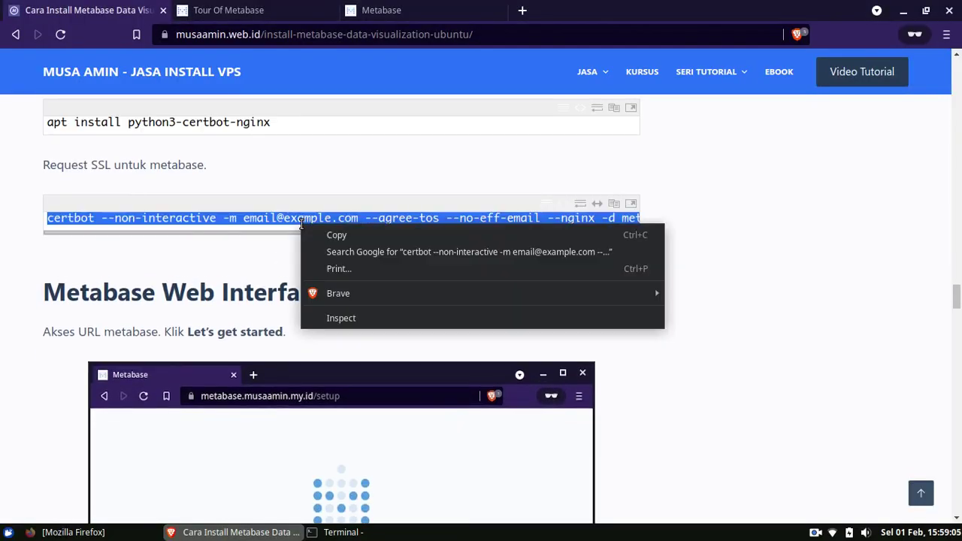
{"action": "left_click", "coordinate": [316, 239]}
{"action": "left_click", "coordinate": [344, 532]}
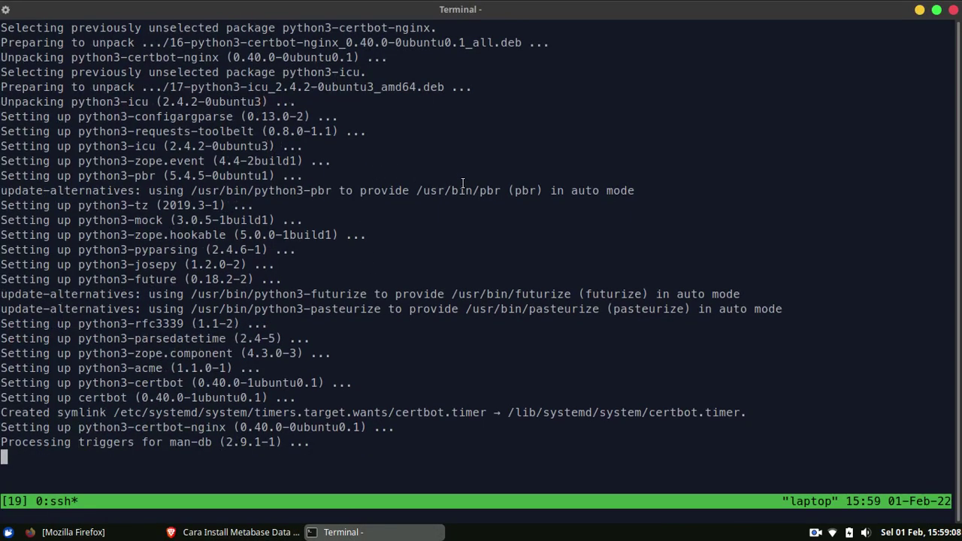
- Run certbot --nginx with your own e-mail to get HTTPS for metabase.musaamin.my.id
{"action": "key", "text": "ctrl+l"}
{"action": "right_click", "coordinate": [463, 183]}
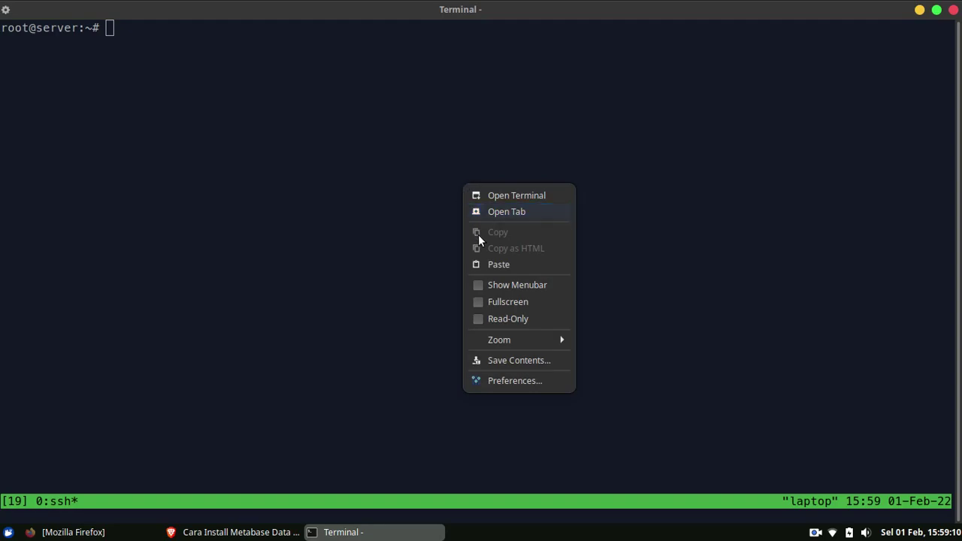
{"action": "left_click", "coordinate": [485, 263]}
{"action": "key", "text": "ctrl+Left"}
{"action": "key", "text": "ctrl+Left"}
{"action": "key", "text": "Right"}
{"action": "key", "text": "ctrl+Left"}
{"action": "key", "text": "ctrl+Left"}
{"action": "key", "text": "ctrl+Left"}
{"action": "key", "text": "ctrl+Left"}
{"action": "key", "text": "ctrl+Left"}
{"action": "key", "text": "ctrl+Left"}
{"action": "key", "text": "ctrl+Left"}
{"action": "key", "text": "ctrl+Left"}
{"action": "key", "text": "ctrl+Left"}
{"action": "key", "text": "ctrl+Left"}
{"action": "key", "text": "ctrl+Left"}
{"action": "key", "text": "Right"}
{"action": "key", "text": "Right"}
{"action": "key", "text": "Right"}
{"action": "key", "text": "ctrl+w"}
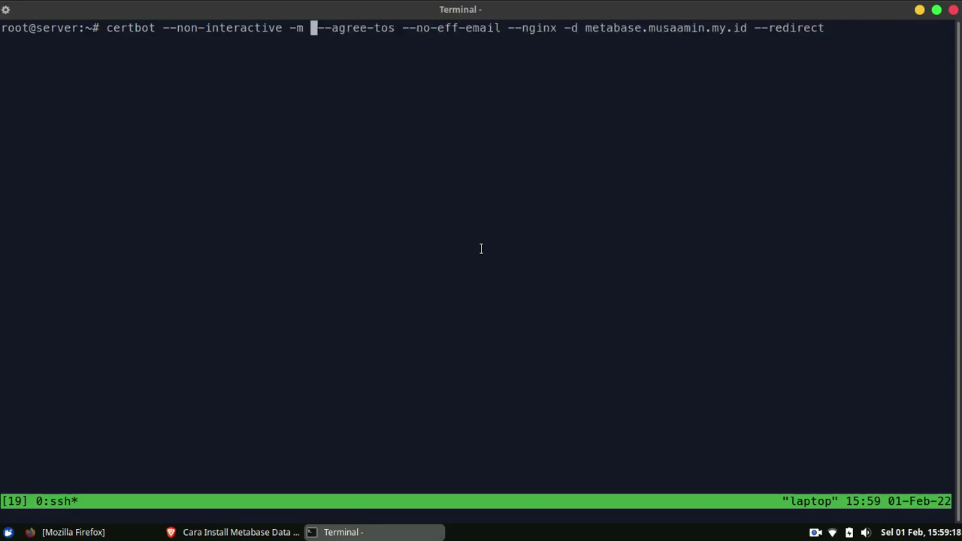
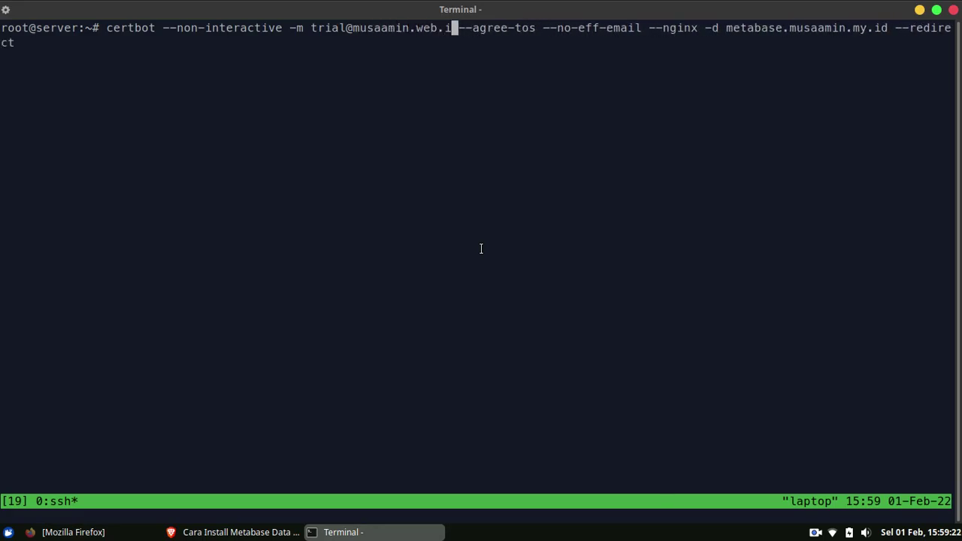
{"action": "key", "text": "Return"}
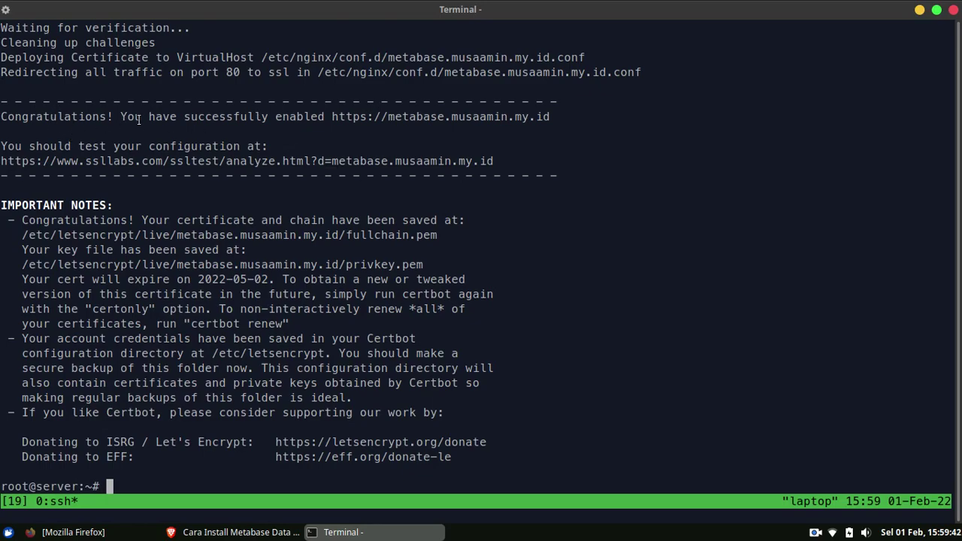
{"action": "left_click", "coordinate": [234, 532]}
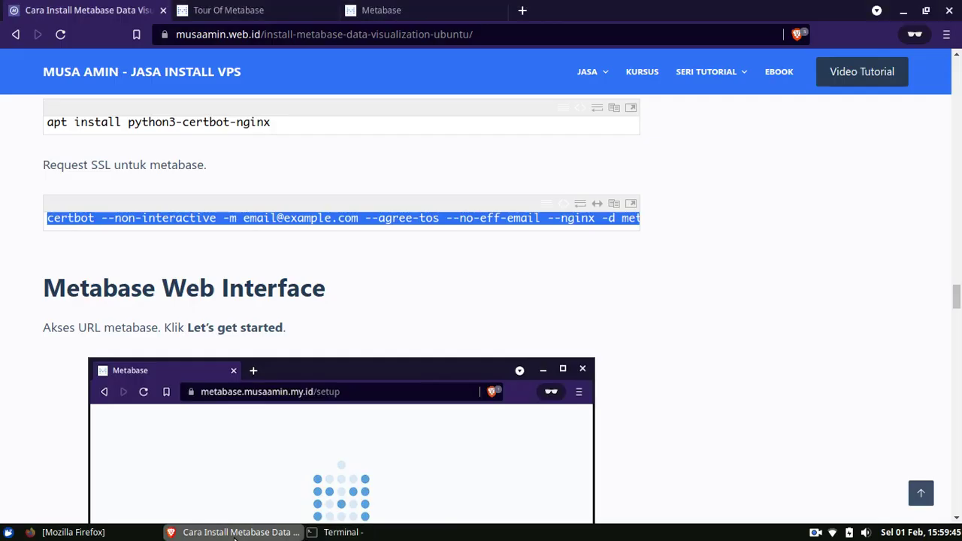
- Reload the Metabase setup page over HTTPS and begin the setup wizard
{"action": "left_click", "coordinate": [405, 10]}
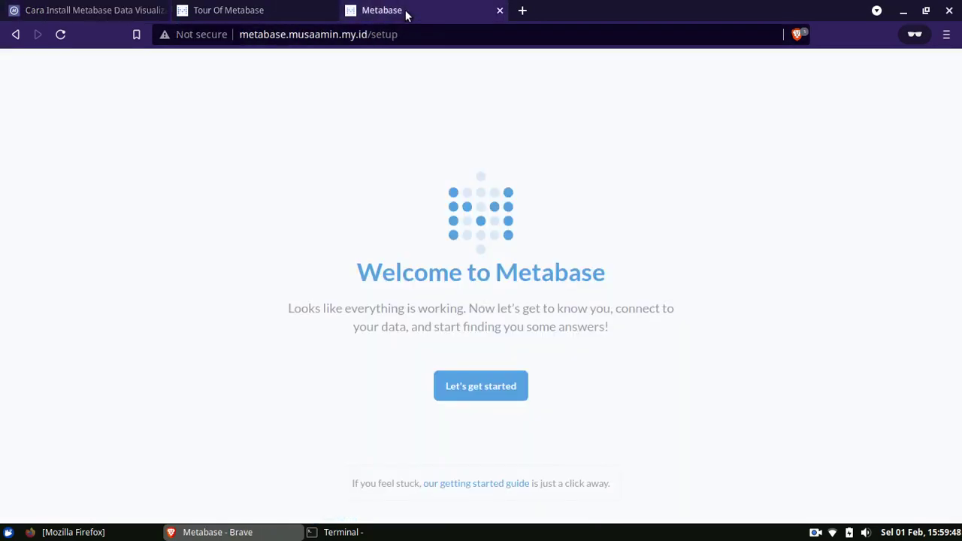
{"action": "left_click", "coordinate": [60, 35]}
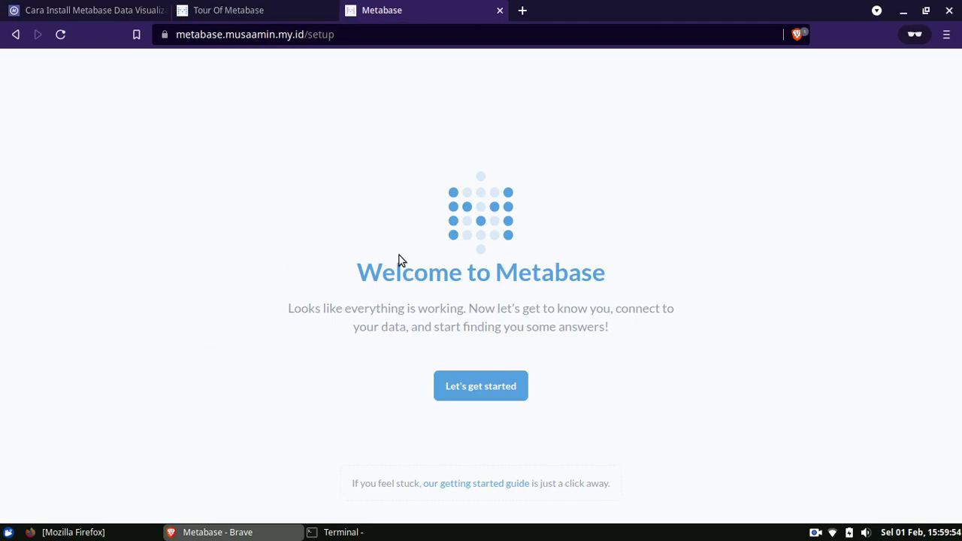
{"action": "left_click", "coordinate": [477, 393]}
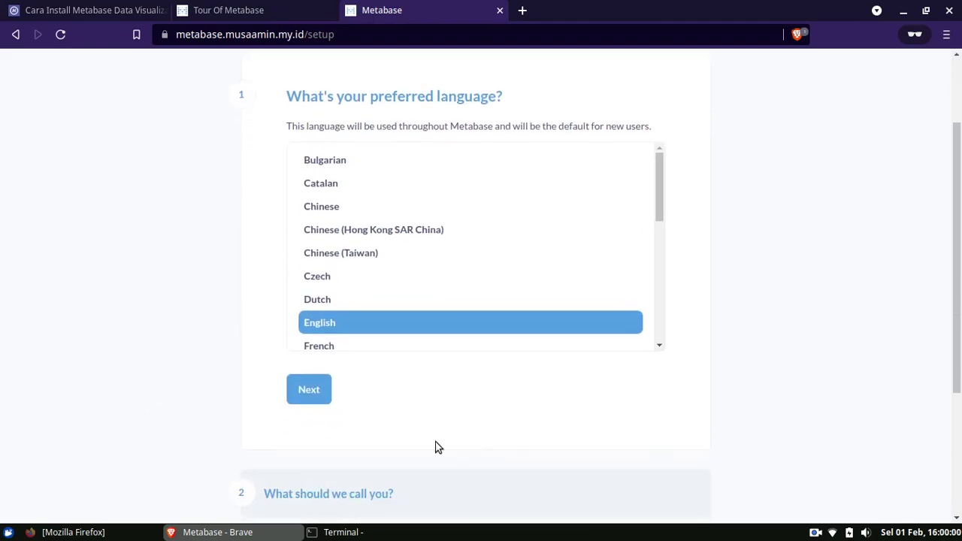
- Keep English as the language and enter the admin's first name, last name and e-mail
{"action": "left_click", "coordinate": [309, 391]}
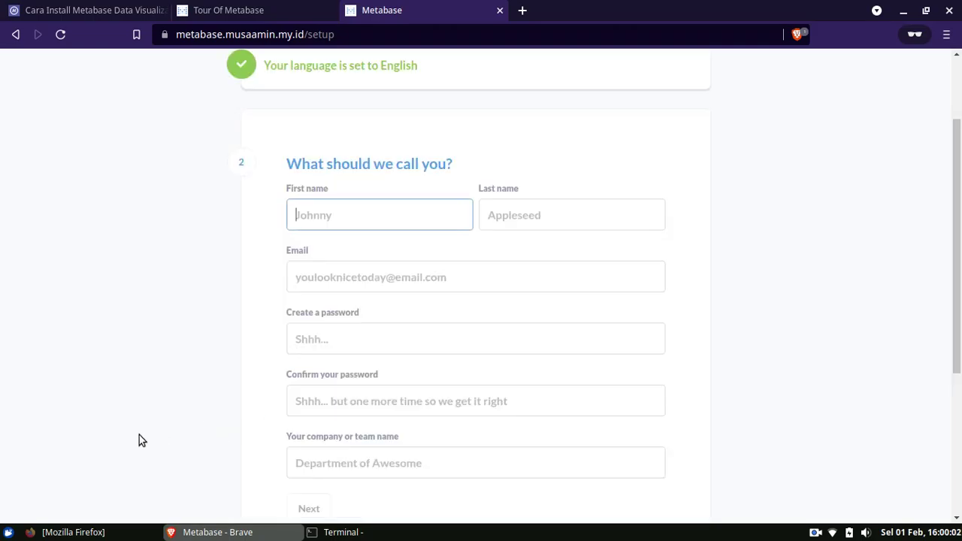
{"action": "type", "text": "Musa"}
{"action": "key", "text": "Tab"}
{"action": "type", "text": "Amin"}
{"action": "key", "text": "Tab"}
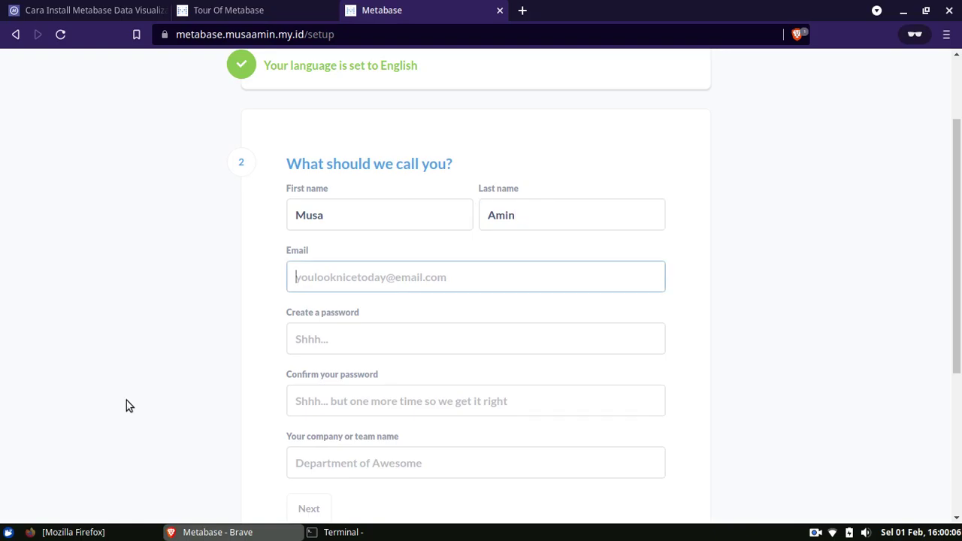
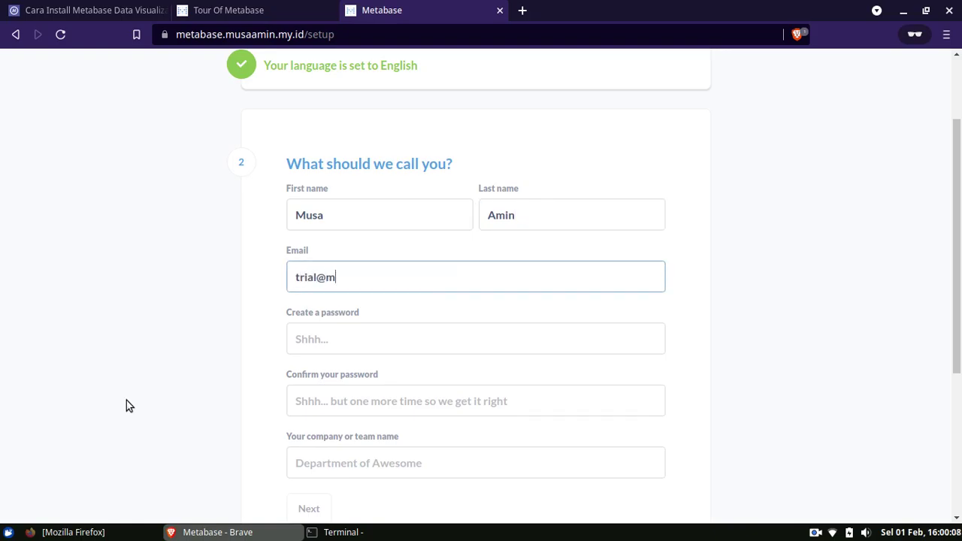
{"action": "key", "text": "Tab"}
- Enter the admin password and the company name, then submit the account details
{"action": "type", "text": "••••••"}
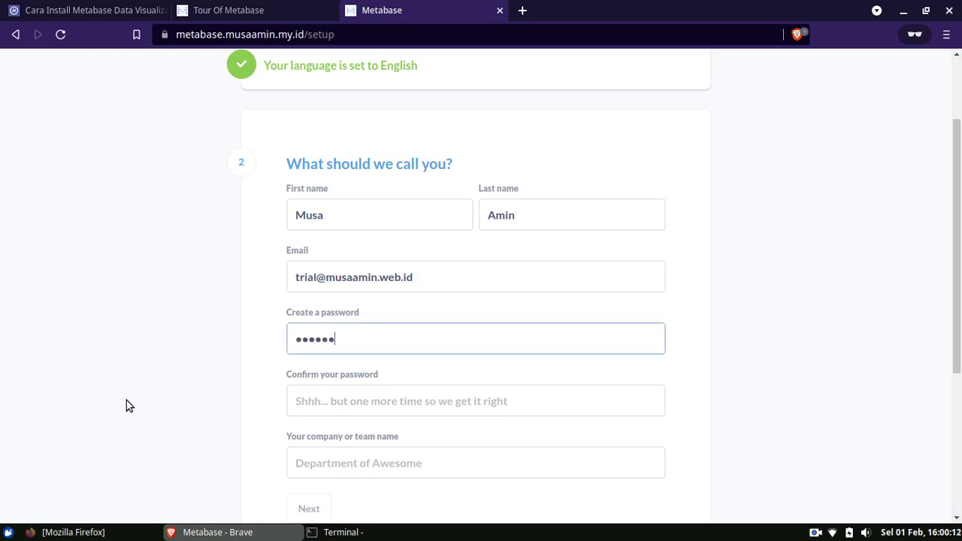
{"action": "type", "text": "•••••"}
{"action": "key", "text": "Tab"}
{"action": "type", "text": "•••••••••••"}
{"action": "key", "text": "Tab"}
{"action": "scroll", "coordinate": [126, 406], "scroll_direction": "down", "scroll_amount": 3}
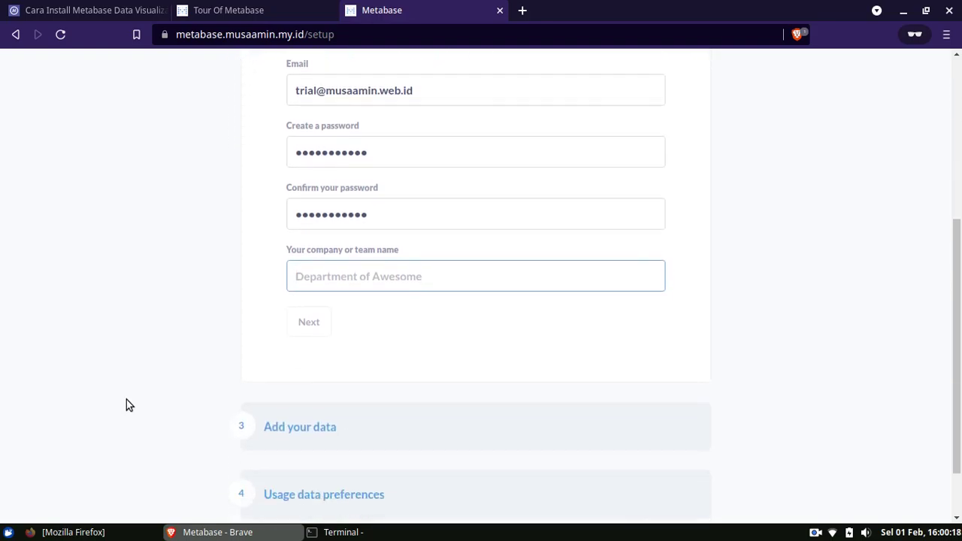
{"action": "type", "text": "MusaAmin.Web.ID Lab"}
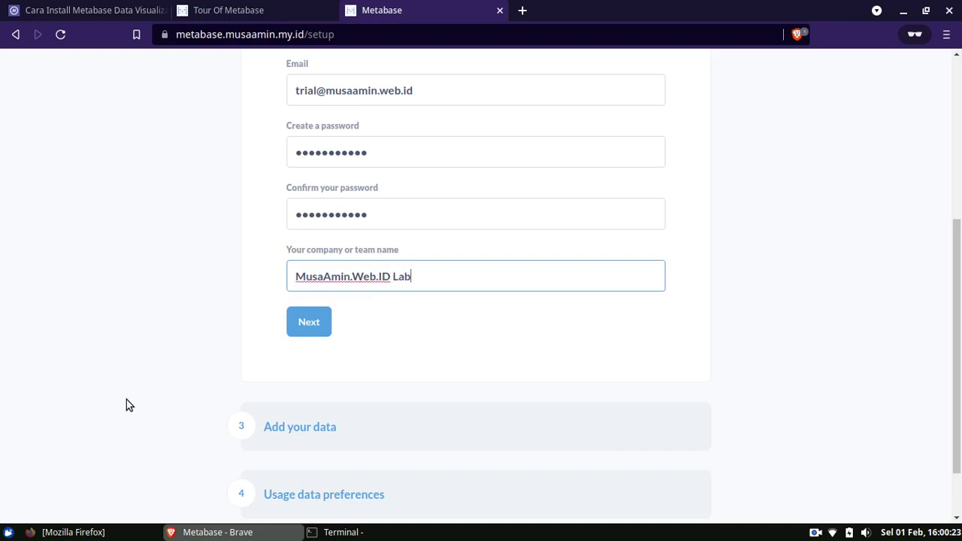
{"action": "left_click", "coordinate": [126, 399]}
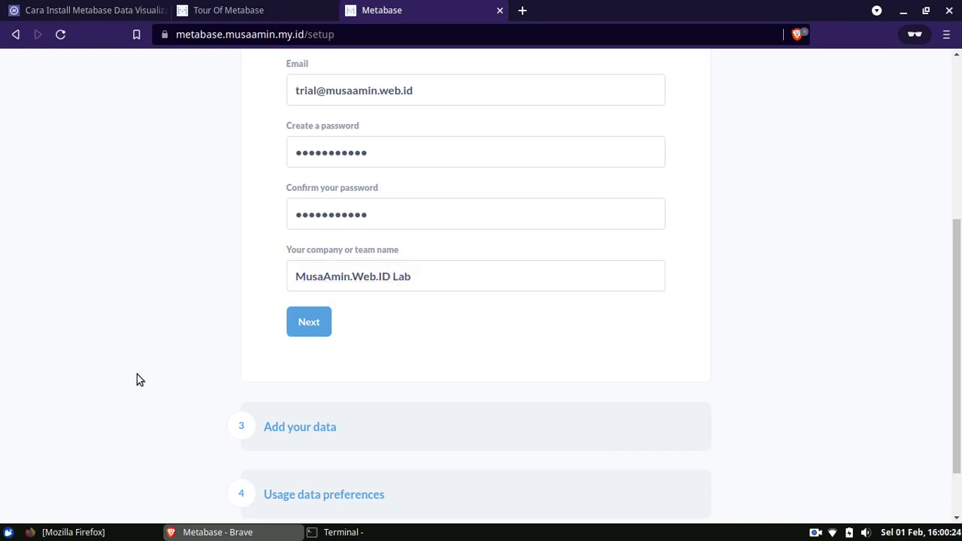
{"action": "left_click", "coordinate": [309, 327]}
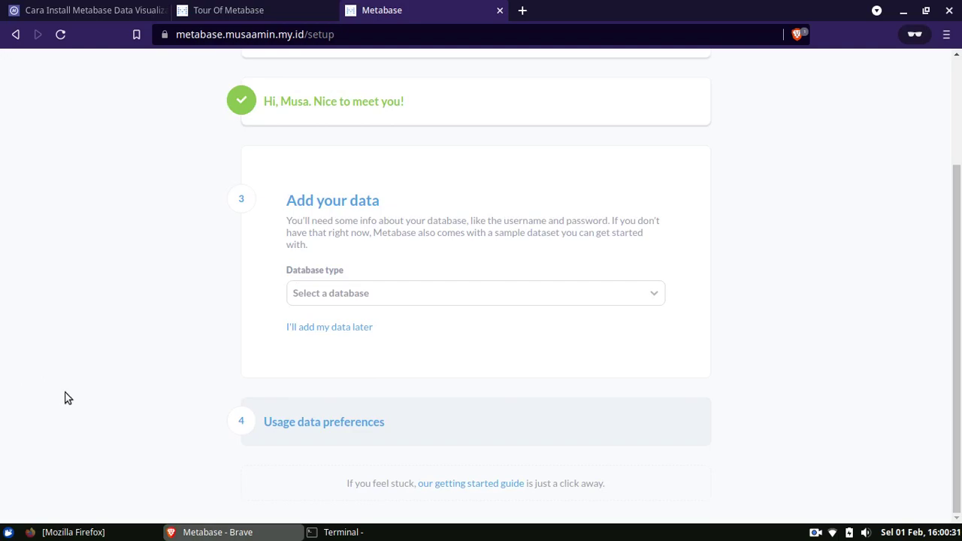
- Defer adding data, turn off usage-event collection, and enter Metabase
{"action": "left_click", "coordinate": [322, 329]}
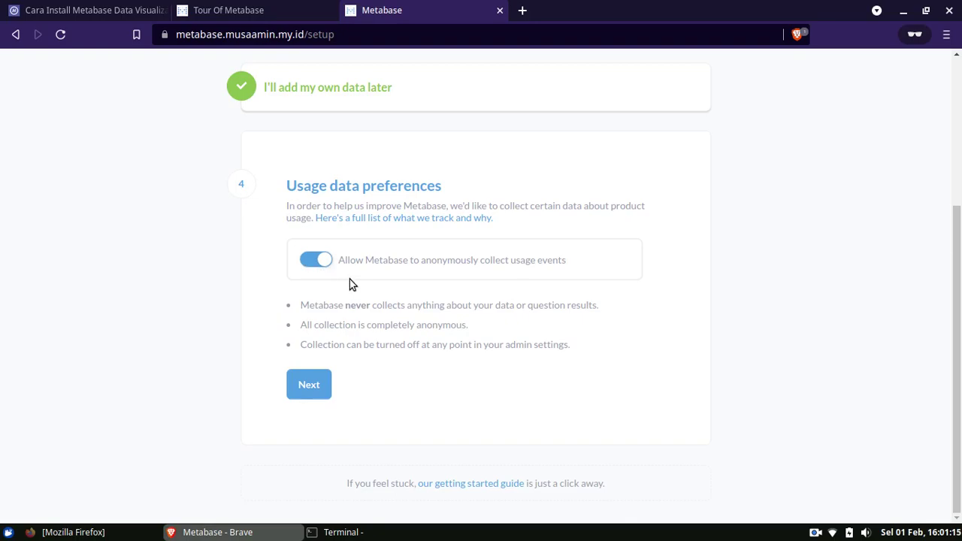
{"action": "left_click", "coordinate": [307, 268]}
{"action": "left_click", "coordinate": [304, 387]}
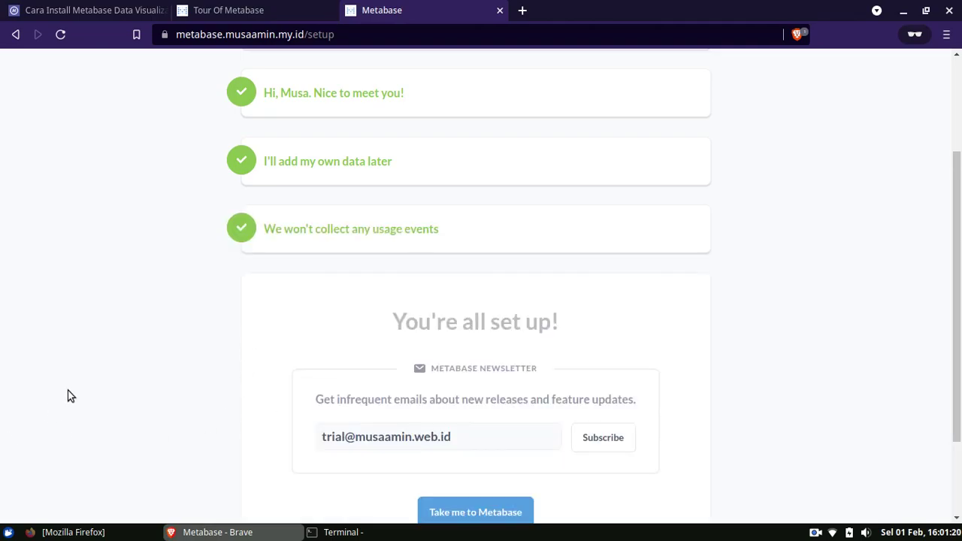
{"action": "scroll", "coordinate": [73, 376], "scroll_direction": "down", "scroll_amount": 3}
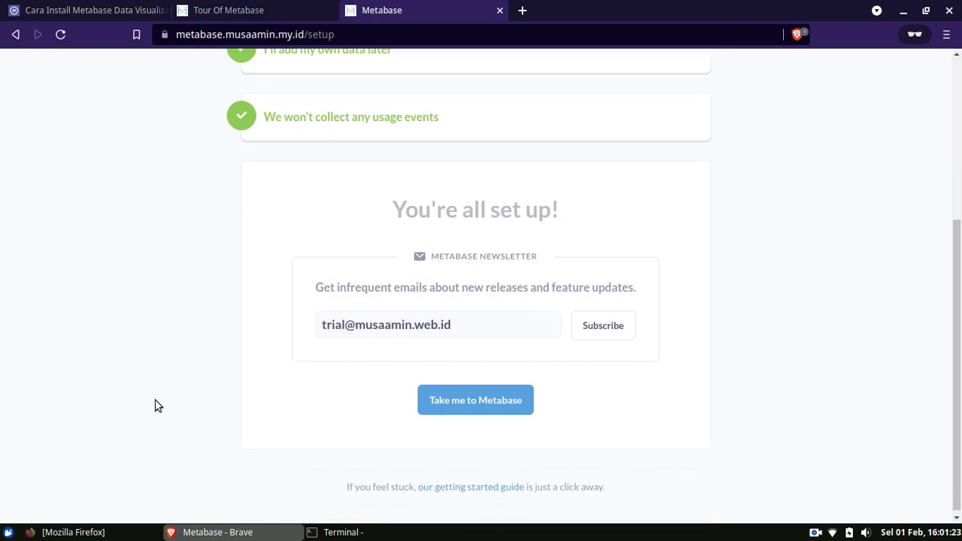
{"action": "left_click", "coordinate": [447, 407]}
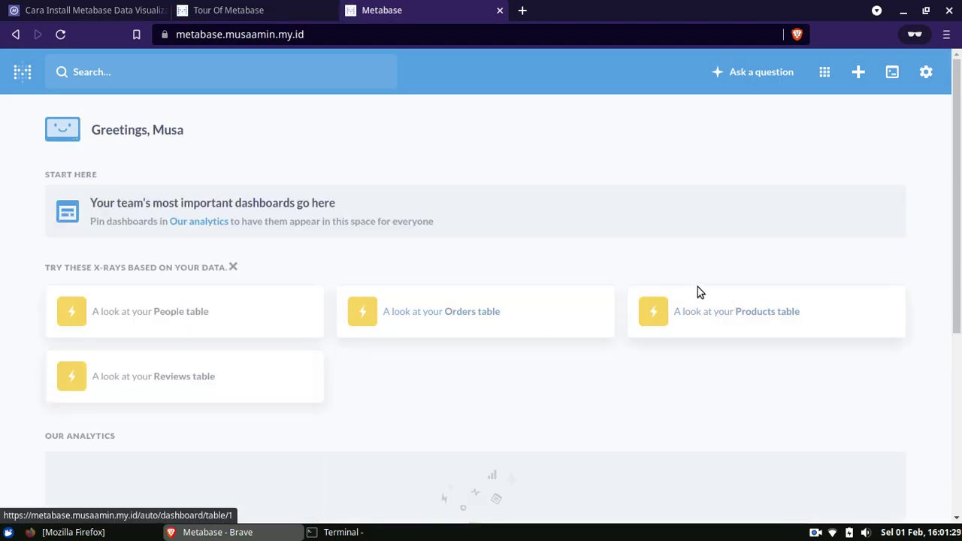
- Sign out of Metabase and load the site's base address without the login path
{"action": "scroll", "coordinate": [698, 292], "scroll_direction": "down", "scroll_amount": 4}
{"action": "scroll", "coordinate": [698, 291], "scroll_direction": "up", "scroll_amount": 4}
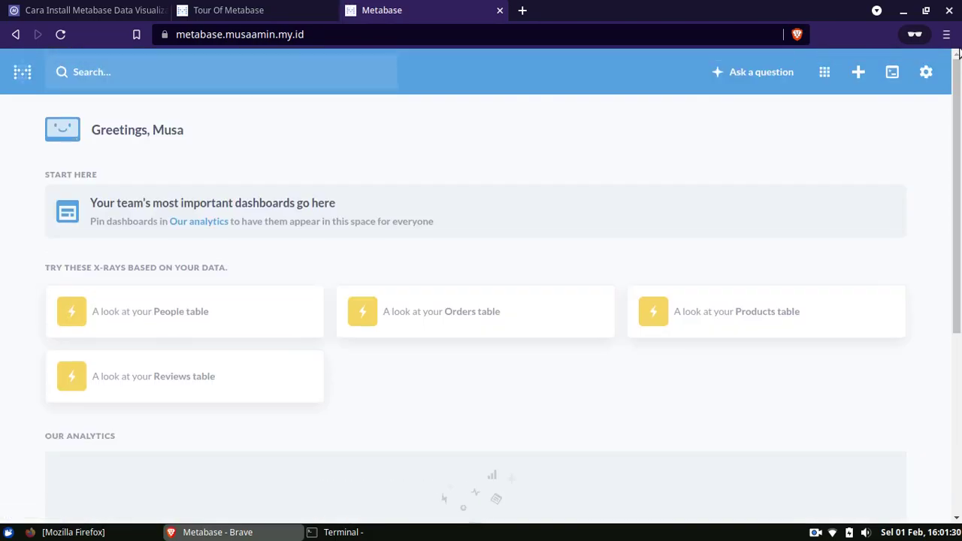
{"action": "left_click", "coordinate": [928, 75]}
{"action": "left_click", "coordinate": [870, 289]}
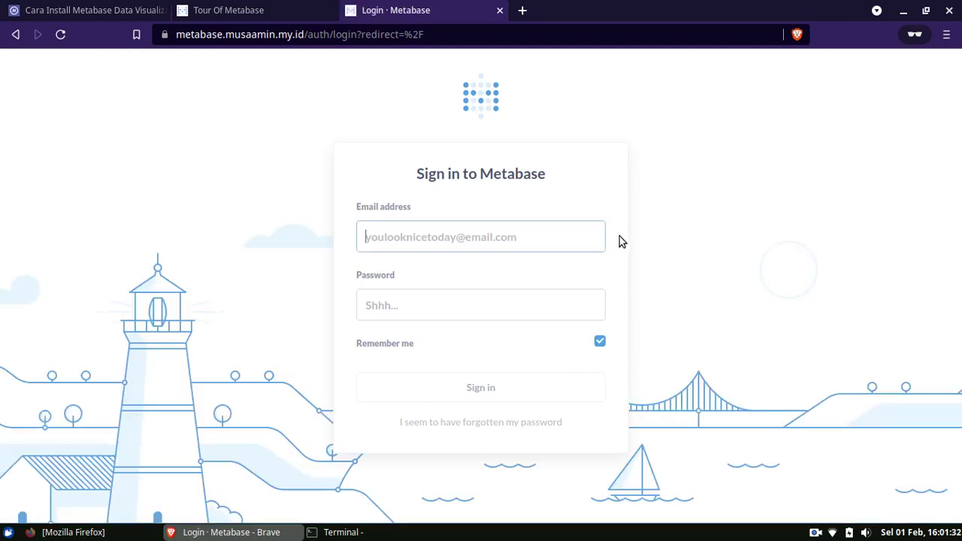
{"action": "left_click_drag", "start_coordinate": [342, 34], "coordinate": [613, 67]}
{"action": "key", "text": "BackSpace"}
{"action": "key", "text": "Return"}
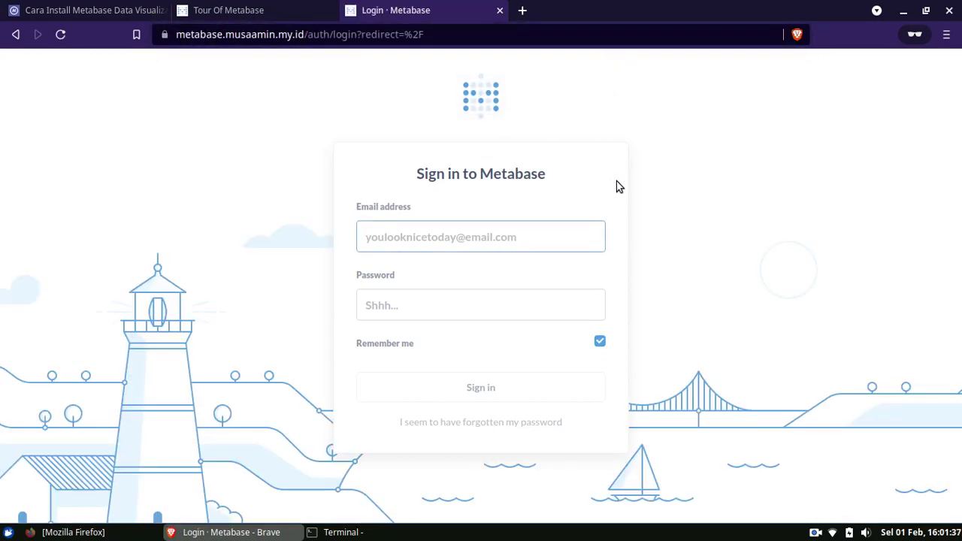
- Sign in with the admin e-mail and password, then open Admin settings
{"action": "key", "text": "Tab"}
{"action": "type", "text": "***********"}
{"action": "left_click", "coordinate": [513, 388]}
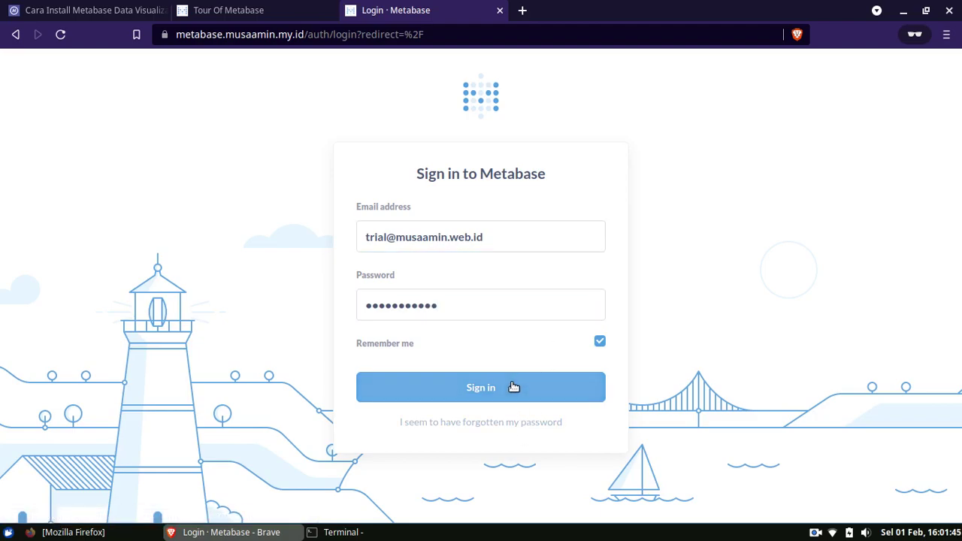
{"action": "left_click", "coordinate": [549, 305]}
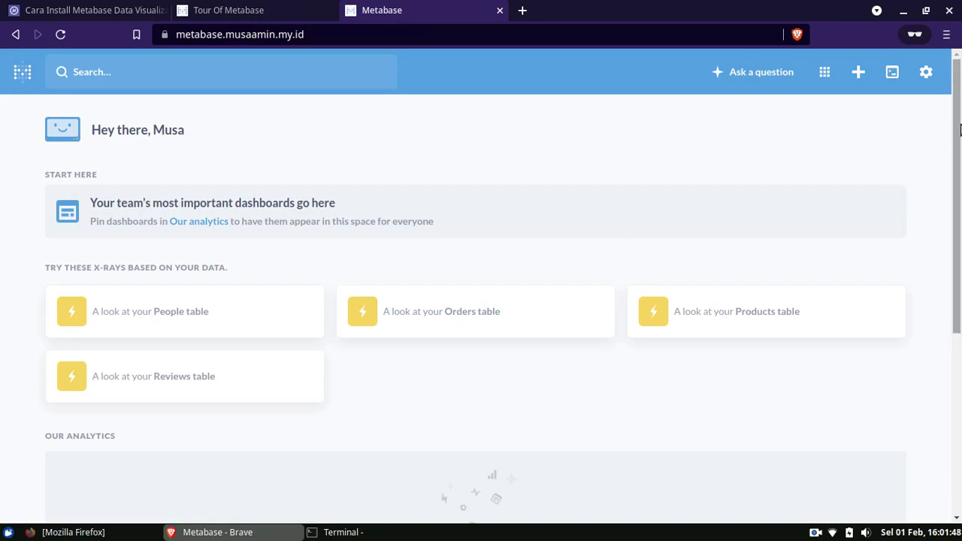
{"action": "scroll", "coordinate": [960, 89], "scroll_direction": "down", "scroll_amount": 4}
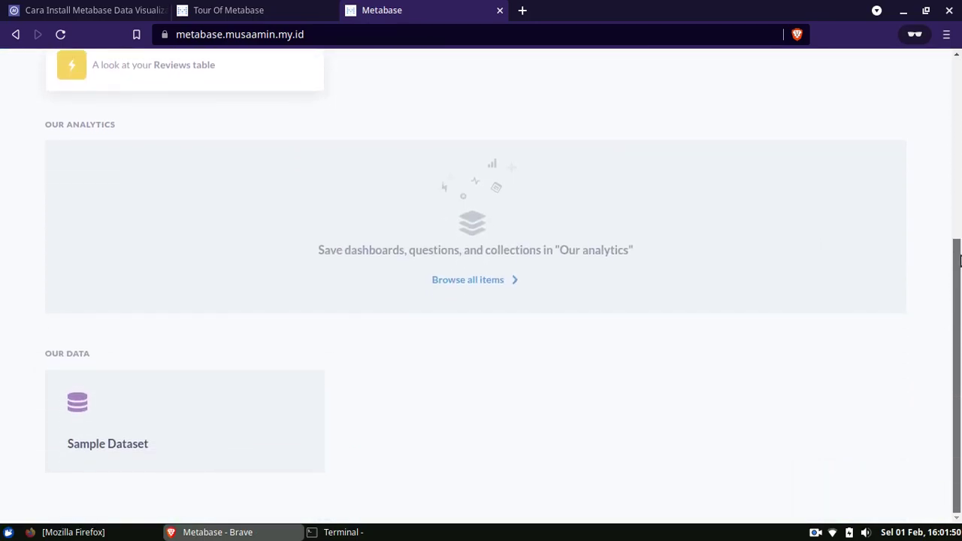
{"action": "scroll", "coordinate": [960, 105], "scroll_direction": "up", "scroll_amount": 3}
{"action": "scroll", "coordinate": [960, 109], "scroll_direction": "up", "scroll_amount": 1}
{"action": "scroll", "coordinate": [960, 82], "scroll_direction": "down", "scroll_amount": 1}
{"action": "scroll", "coordinate": [961, 98], "scroll_direction": "up", "scroll_amount": 1}
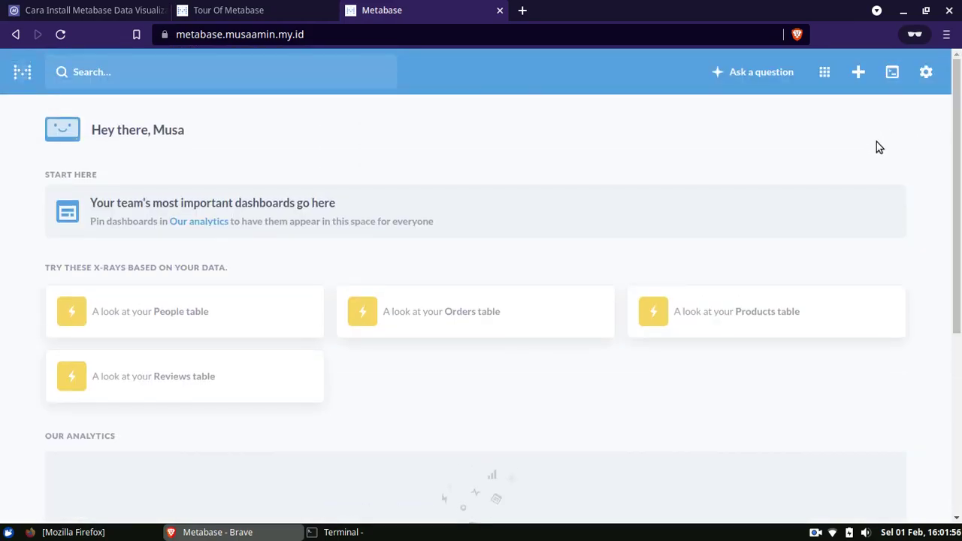
{"action": "left_click", "coordinate": [927, 73]}
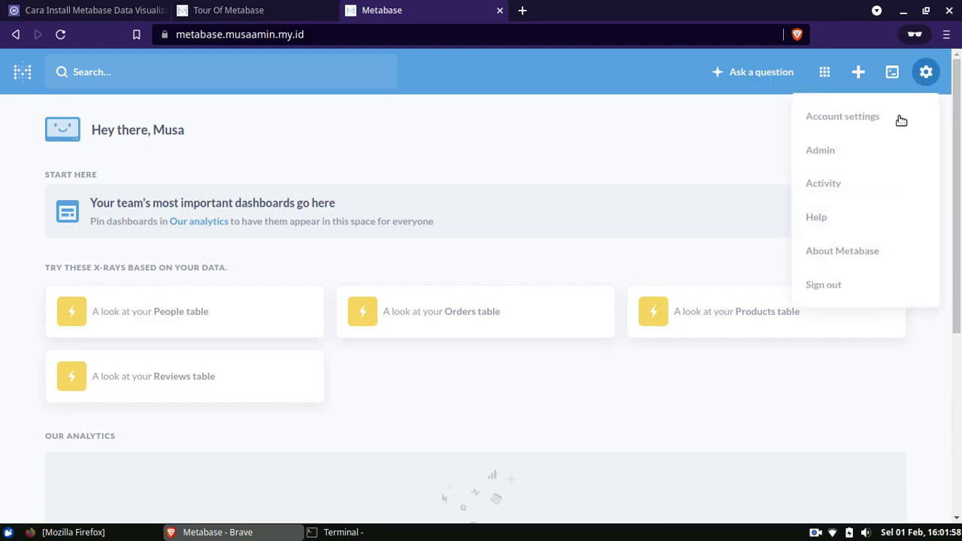
{"action": "left_click", "coordinate": [831, 158]}
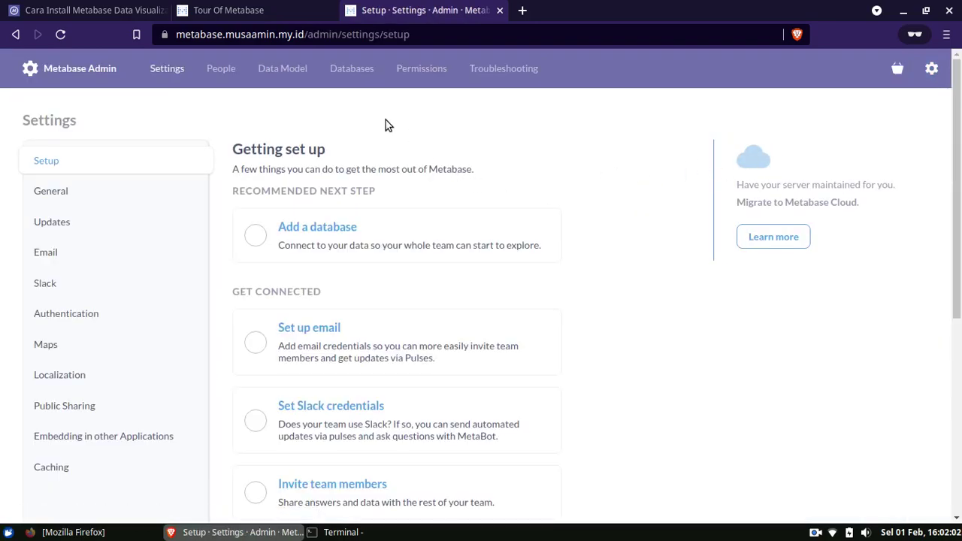
- In Admin Databases, start adding a database and choose MySQL as its type
{"action": "left_click", "coordinate": [352, 75]}
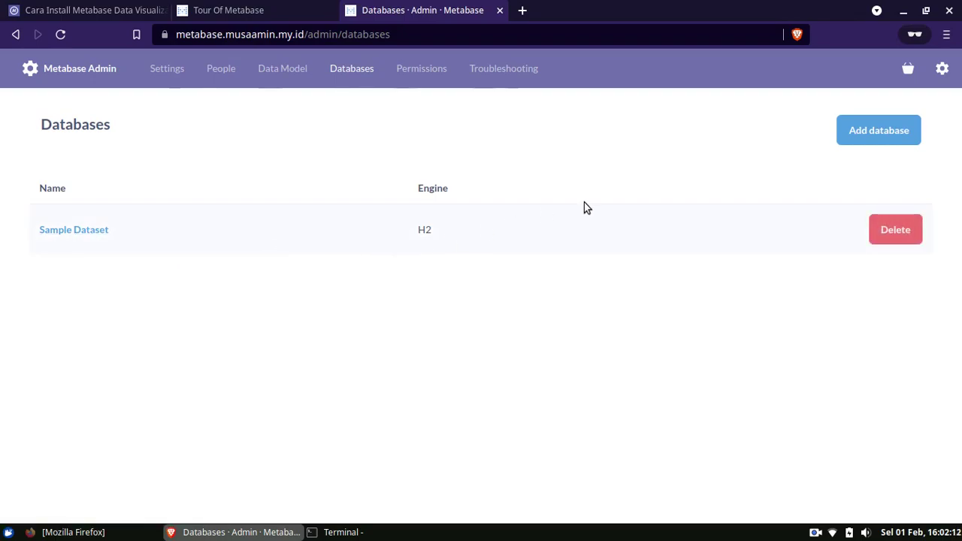
{"action": "left_click", "coordinate": [858, 134]}
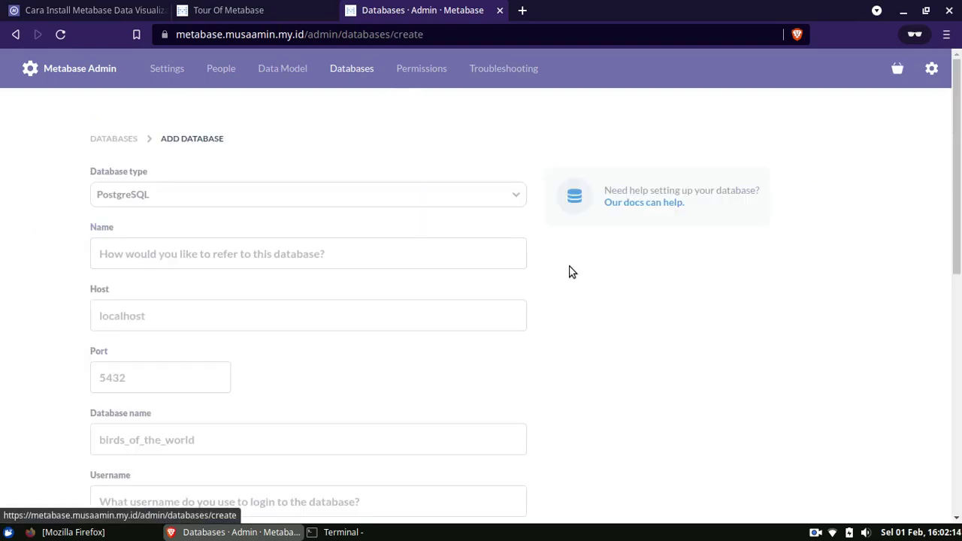
{"action": "scroll", "coordinate": [743, 239], "scroll_direction": "down", "scroll_amount": 1}
{"action": "left_click_drag", "start_coordinate": [957, 198], "coordinate": [957, 159]}
{"action": "left_click", "coordinate": [324, 200]}
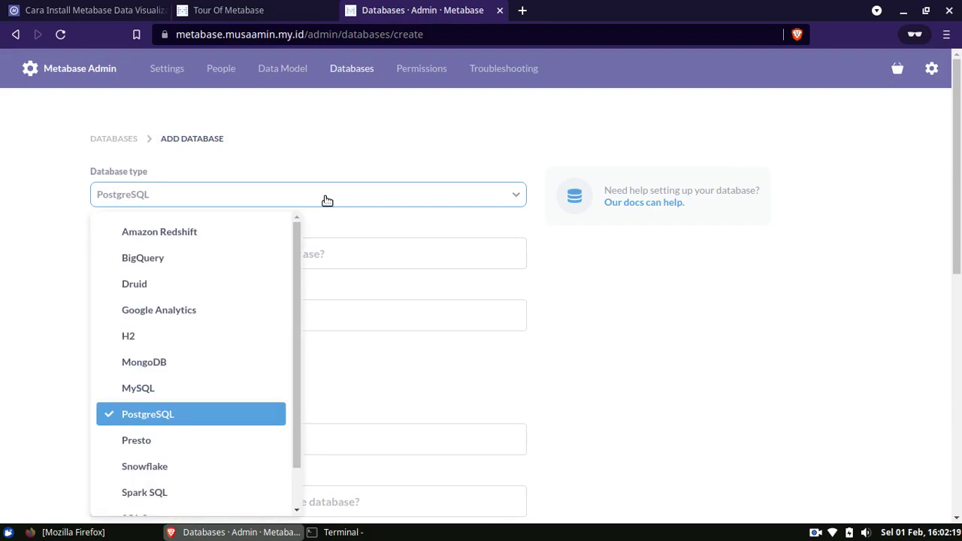
{"action": "left_click_drag", "start_coordinate": [296, 250], "coordinate": [288, 255]}
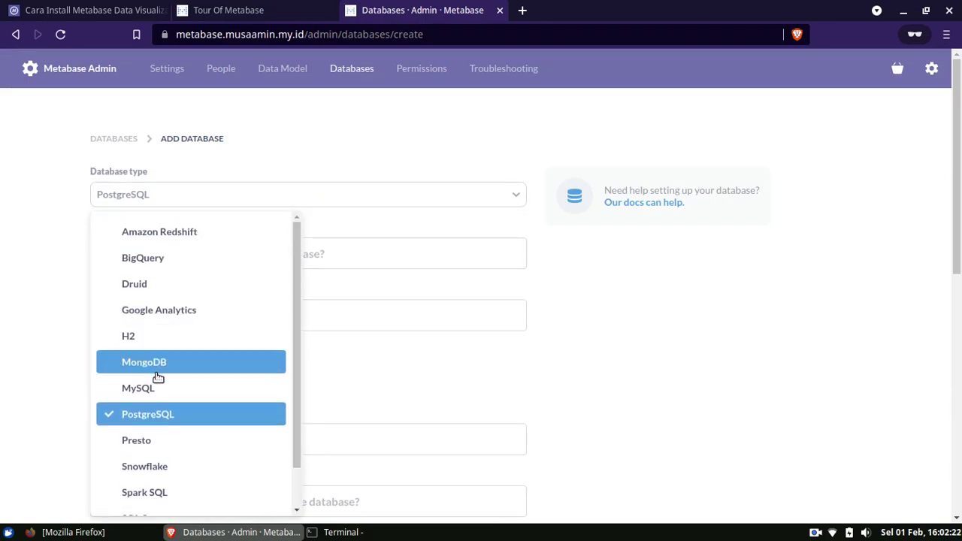
{"action": "left_click", "coordinate": [148, 391]}
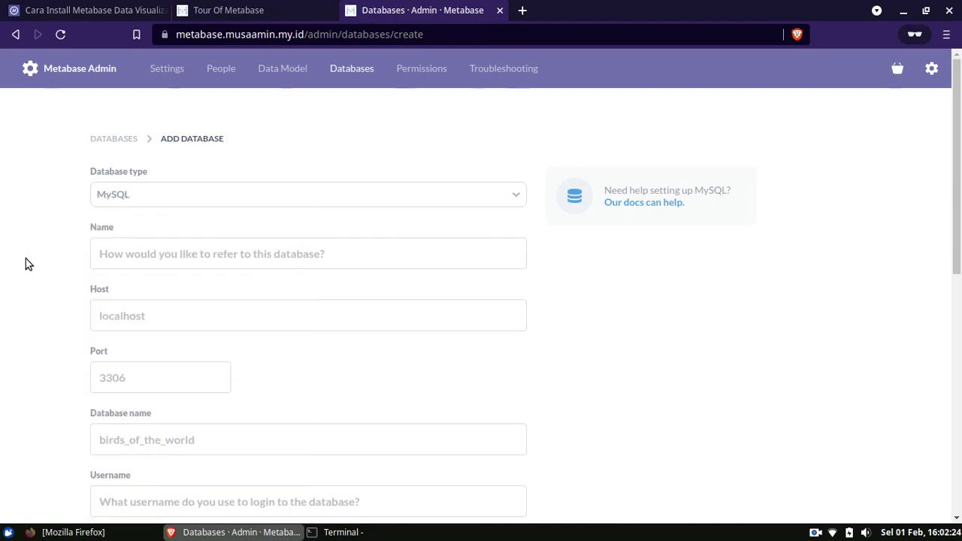
- Look over the MySQL name, host and port fields, then switch the type to PostgreSQL
{"action": "scroll", "coordinate": [53, 252], "scroll_direction": "down", "scroll_amount": 2}
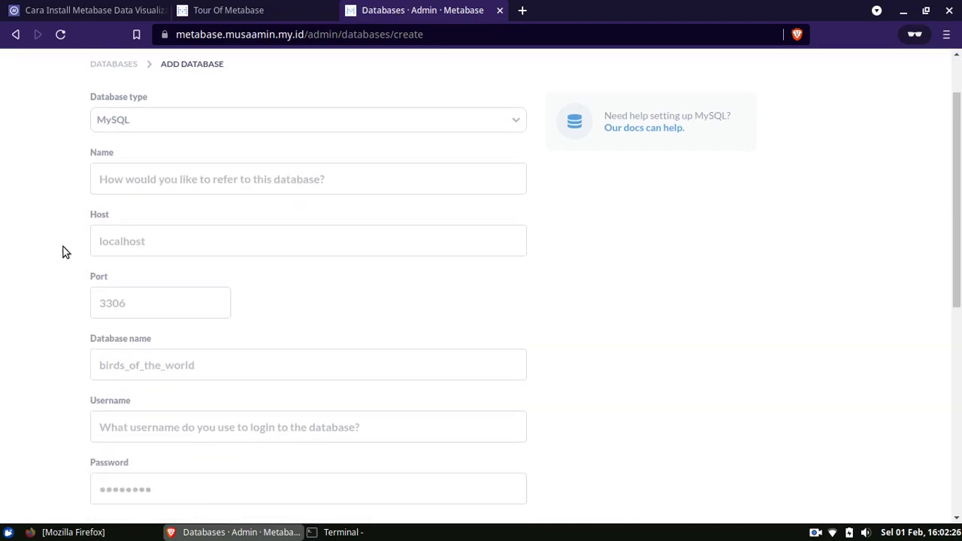
{"action": "left_click", "coordinate": [151, 188]}
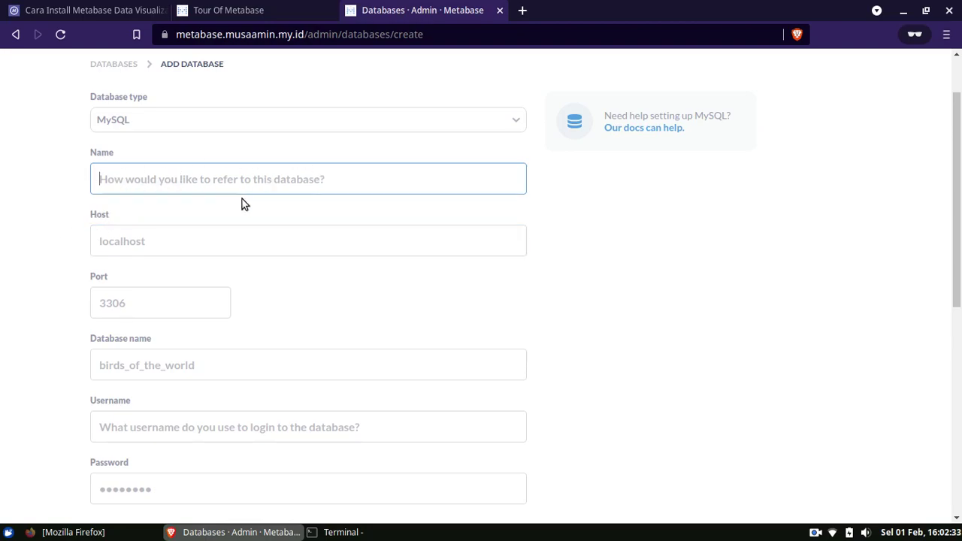
{"action": "scroll", "coordinate": [240, 204], "scroll_direction": "down", "scroll_amount": 2}
{"action": "left_click", "coordinate": [192, 170]}
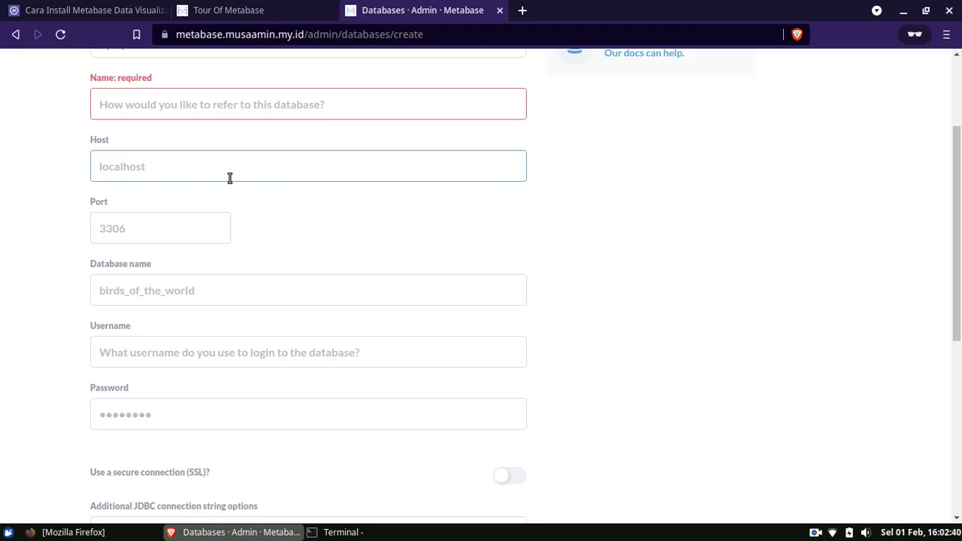
{"action": "left_click", "coordinate": [203, 225]}
{"action": "scroll", "coordinate": [293, 206], "scroll_direction": "down", "scroll_amount": 2}
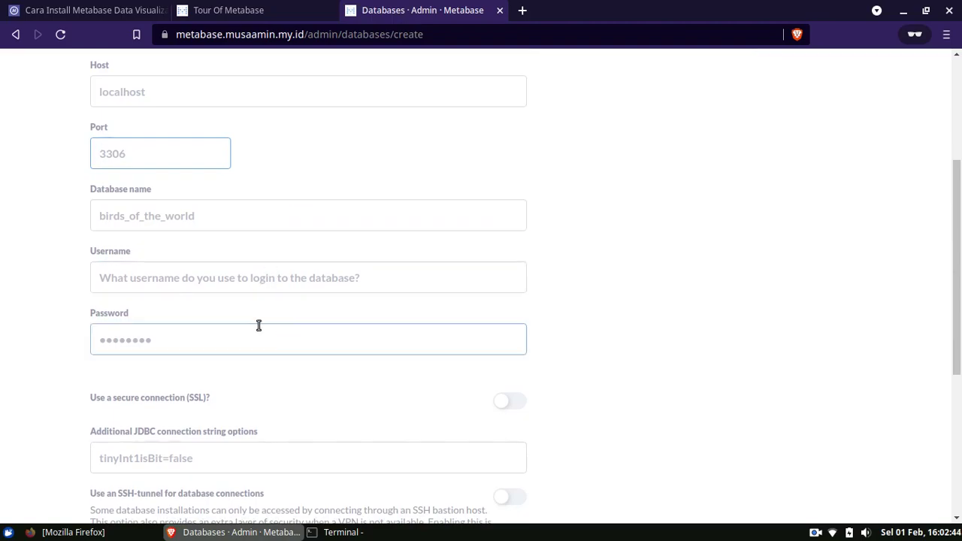
{"action": "left_click_drag", "start_coordinate": [958, 218], "coordinate": [959, 112]}
{"action": "left_click", "coordinate": [366, 205]}
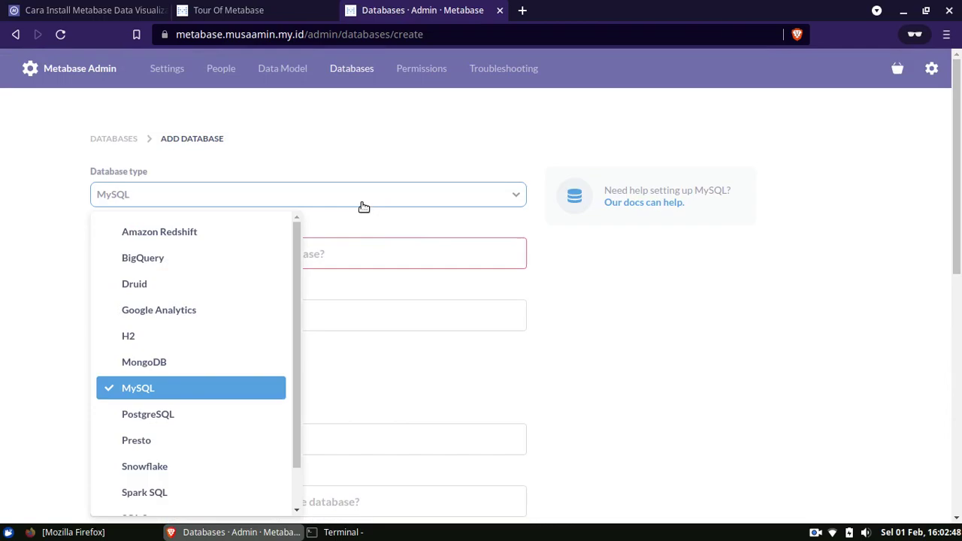
{"action": "left_click_drag", "start_coordinate": [295, 313], "coordinate": [290, 368]}
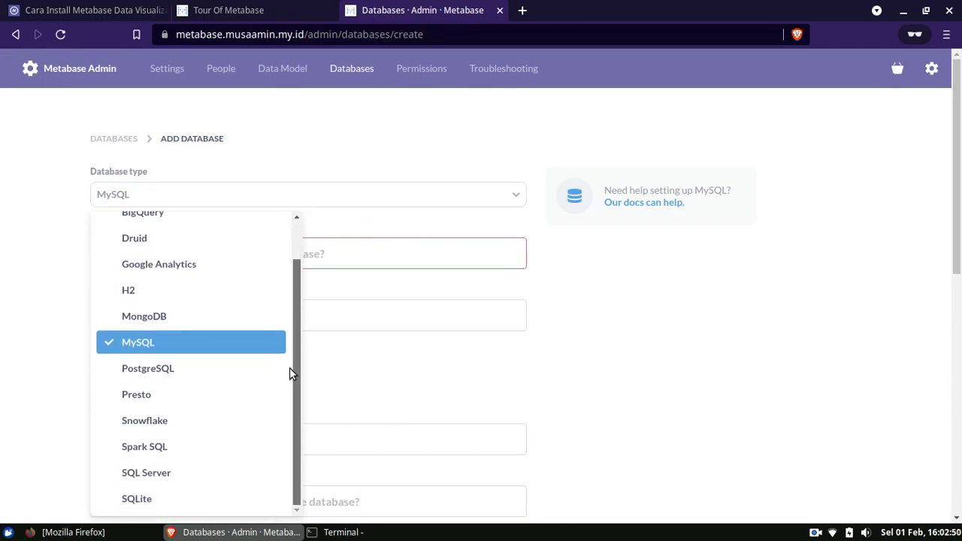
{"action": "left_click", "coordinate": [206, 368]}
{"action": "left_click_drag", "start_coordinate": [960, 140], "coordinate": [961, 43]}
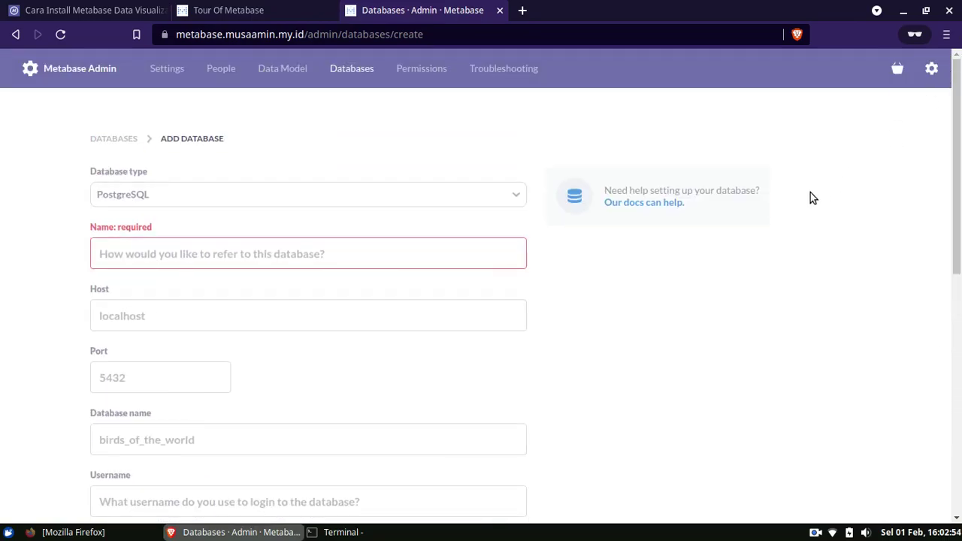
- Review the account profile settings page
{"action": "left_click", "coordinate": [932, 68]}
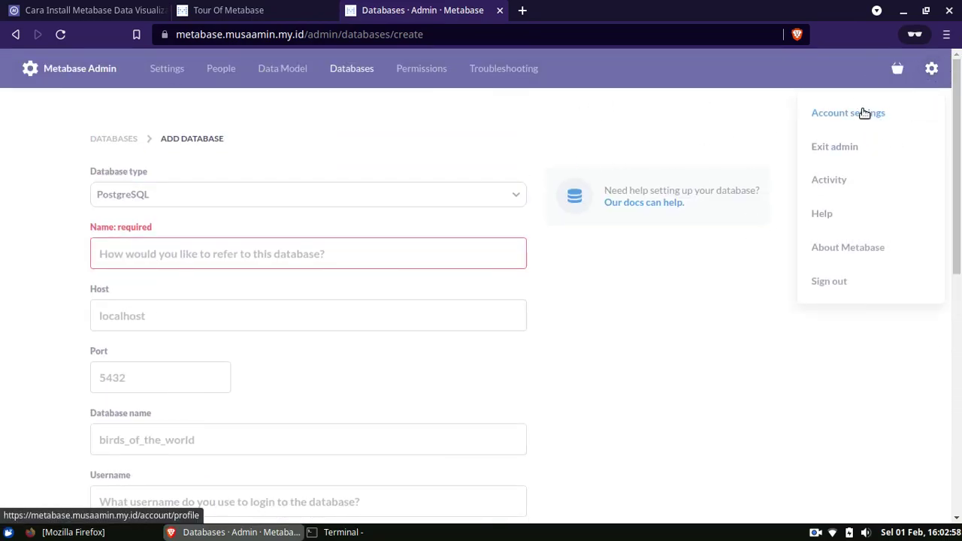
{"action": "left_click", "coordinate": [864, 112]}
{"action": "scroll", "coordinate": [949, 167], "scroll_direction": "down", "scroll_amount": 1}
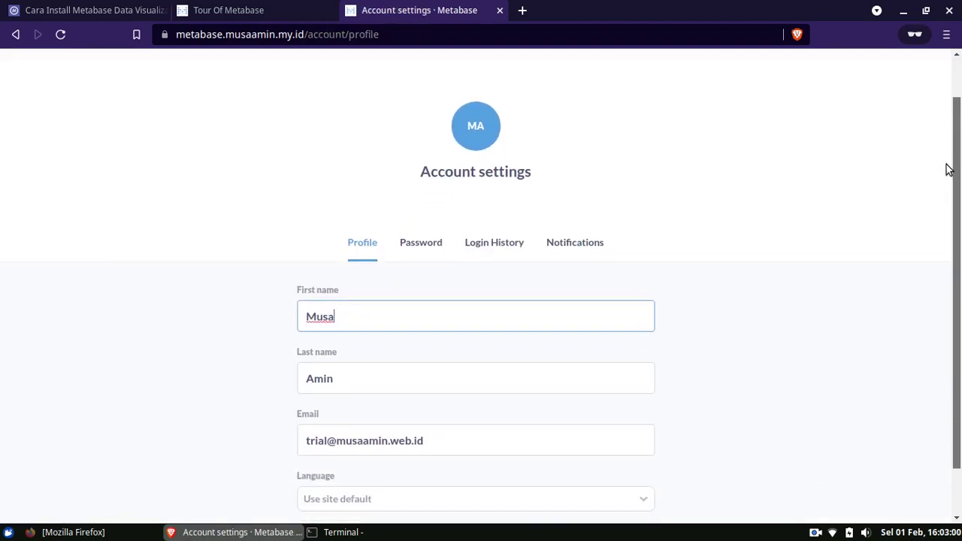
{"action": "scroll", "coordinate": [949, 166], "scroll_direction": "down", "scroll_amount": 1}
{"action": "scroll", "coordinate": [948, 248], "scroll_direction": "up", "scroll_amount": 2}
- Check the admin General site settings, then return to the Databases list
{"action": "left_click", "coordinate": [937, 73]}
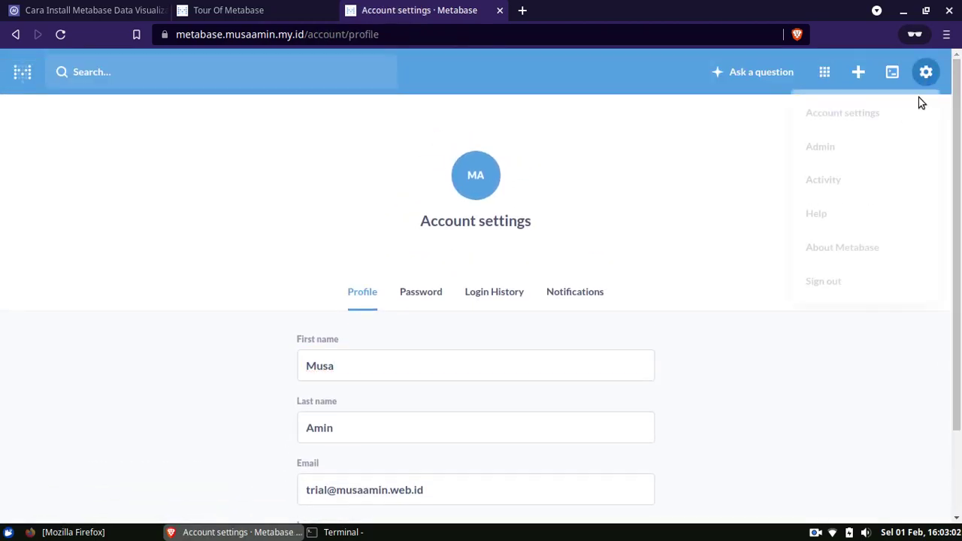
{"action": "left_click", "coordinate": [820, 150]}
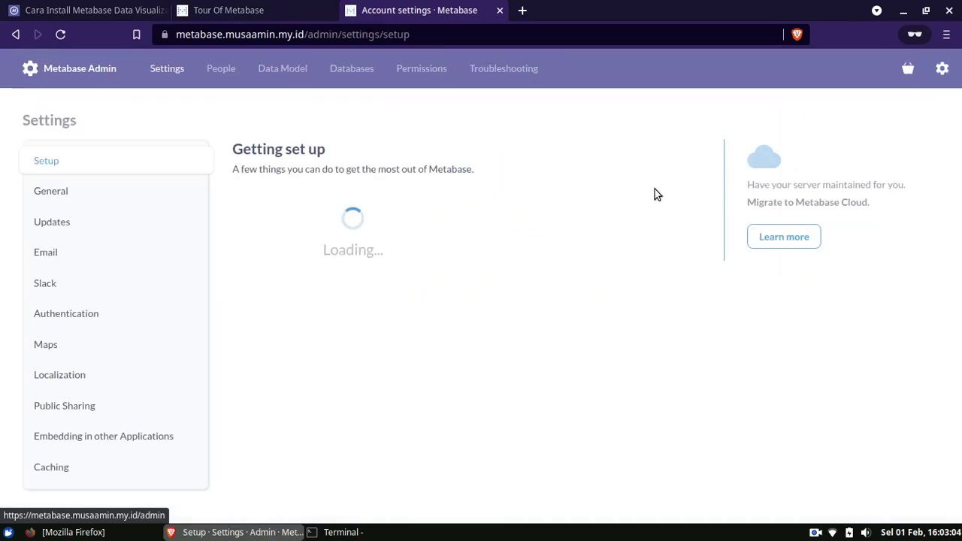
{"action": "left_click", "coordinate": [97, 197]}
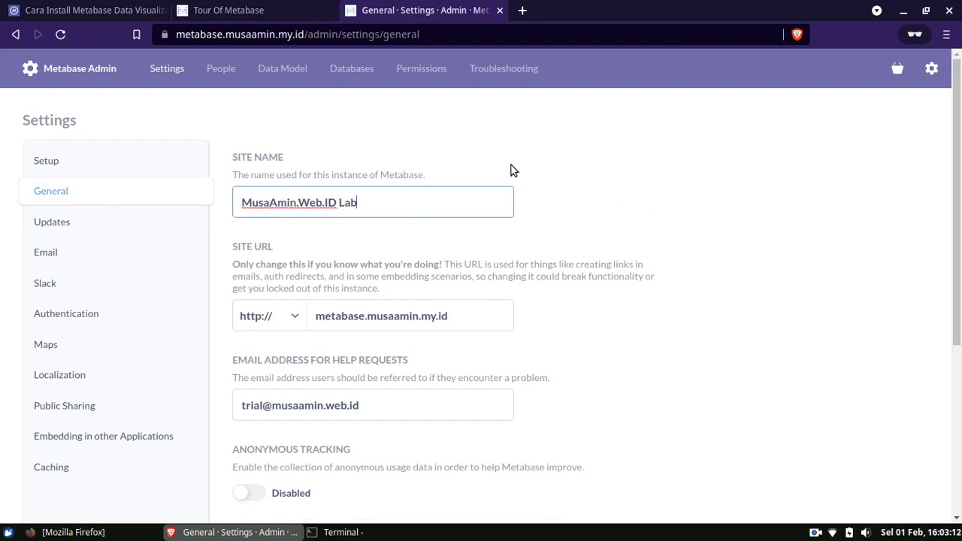
{"action": "left_click", "coordinate": [352, 68]}
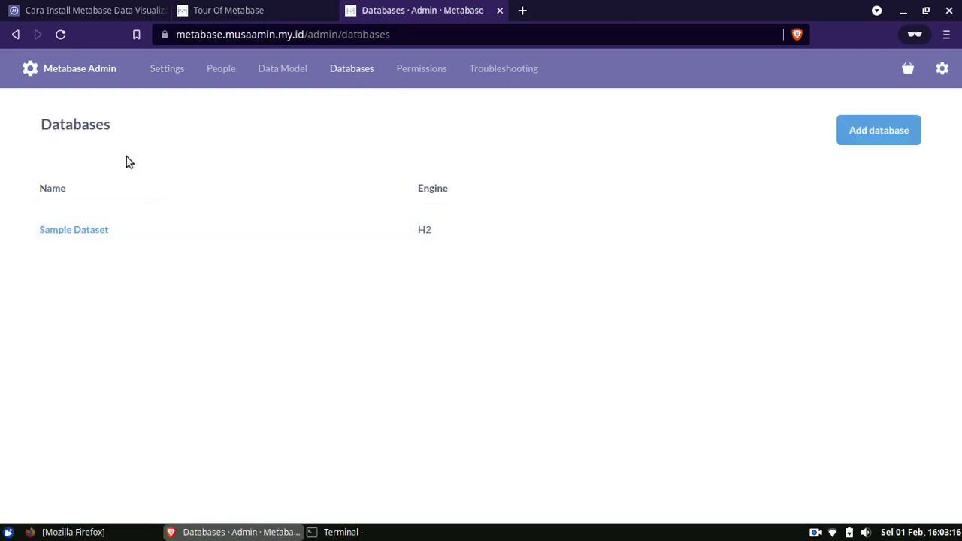
- Inspect the Sample Dataset database details
{"action": "left_click", "coordinate": [81, 232]}
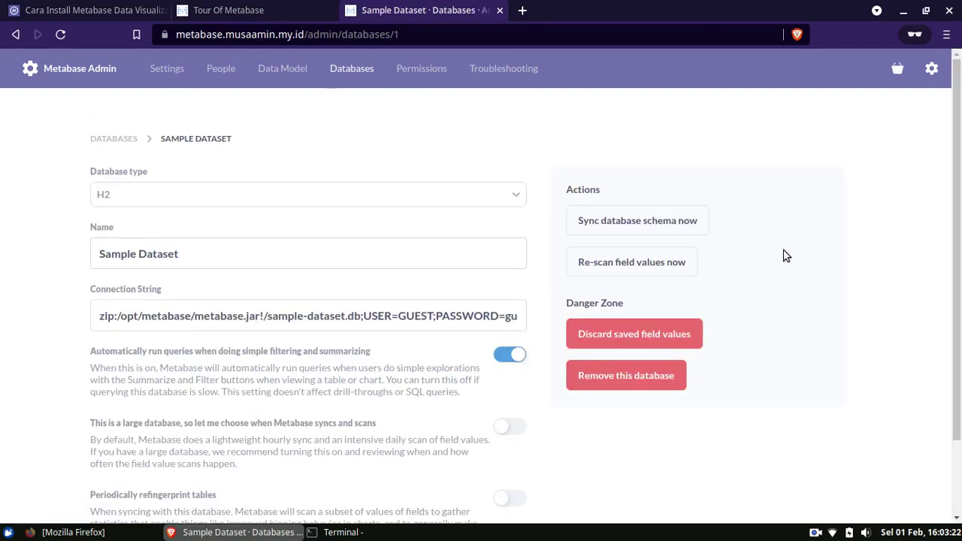
{"action": "scroll", "coordinate": [957, 324], "scroll_direction": "down", "scroll_amount": 3}
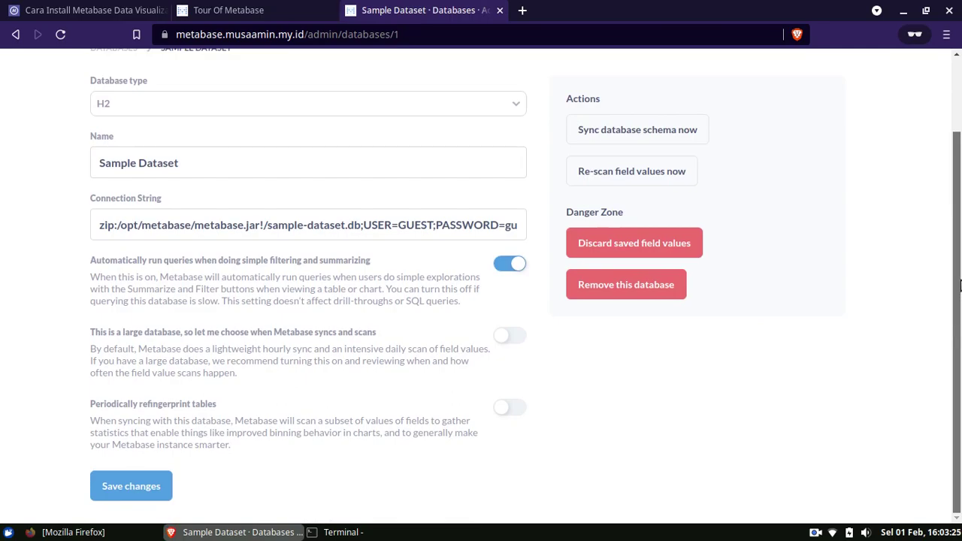
{"action": "scroll", "coordinate": [960, 285], "scroll_direction": "up", "scroll_amount": 3}
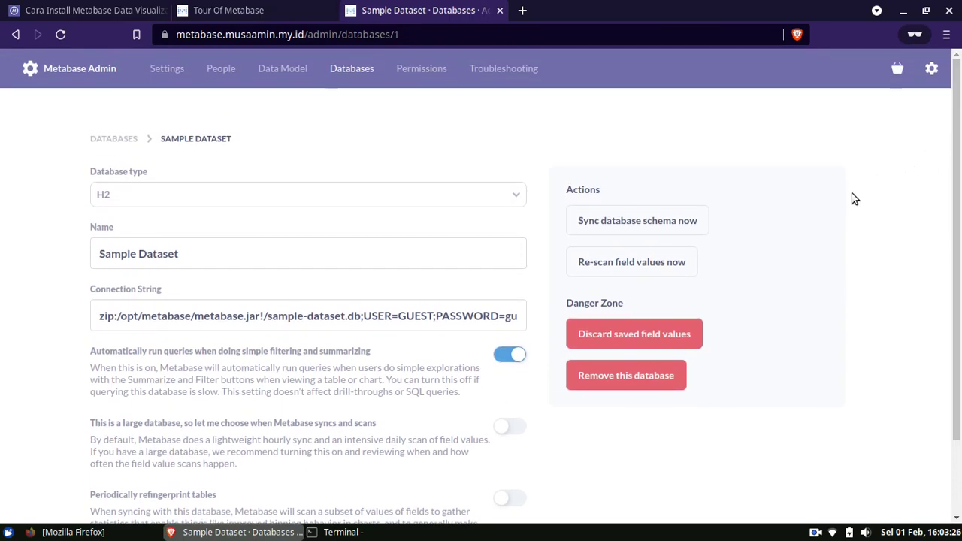
- Exit admin and scroll through the home page's X-rays and Our data section
{"action": "left_click", "coordinate": [932, 69]}
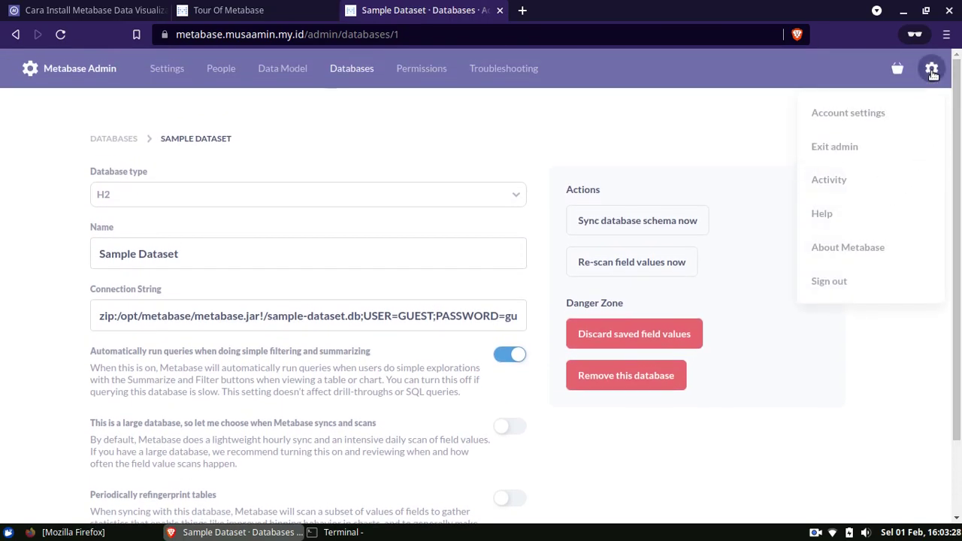
{"action": "left_click", "coordinate": [858, 150]}
{"action": "left_click_drag", "start_coordinate": [958, 139], "coordinate": [958, 336]}
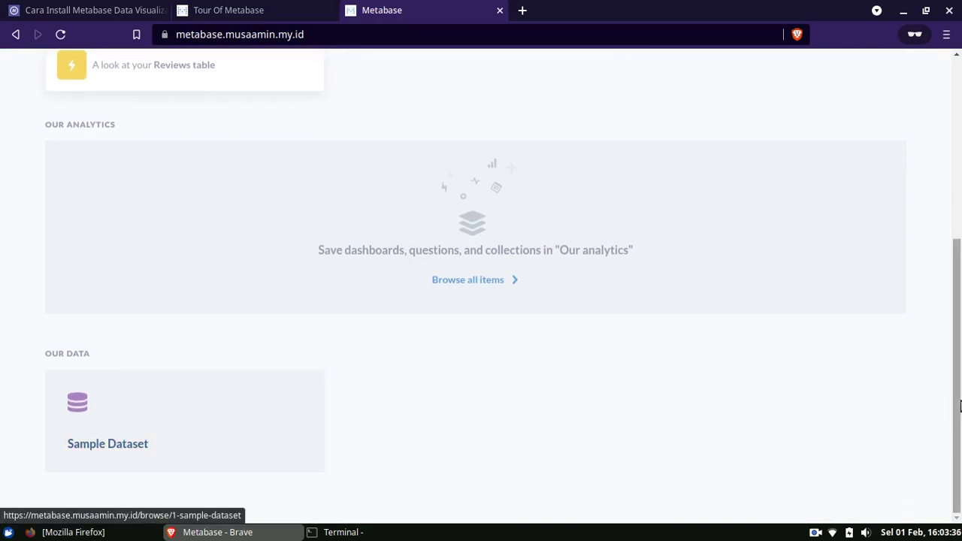
{"action": "left_click_drag", "start_coordinate": [958, 414], "coordinate": [952, 430]}
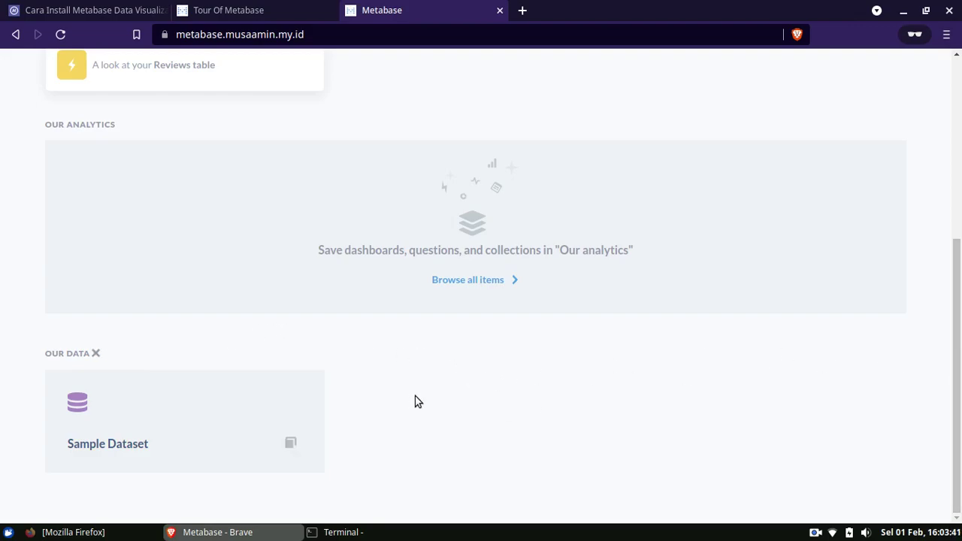
{"action": "left_click_drag", "start_coordinate": [958, 406], "coordinate": [958, 226]}
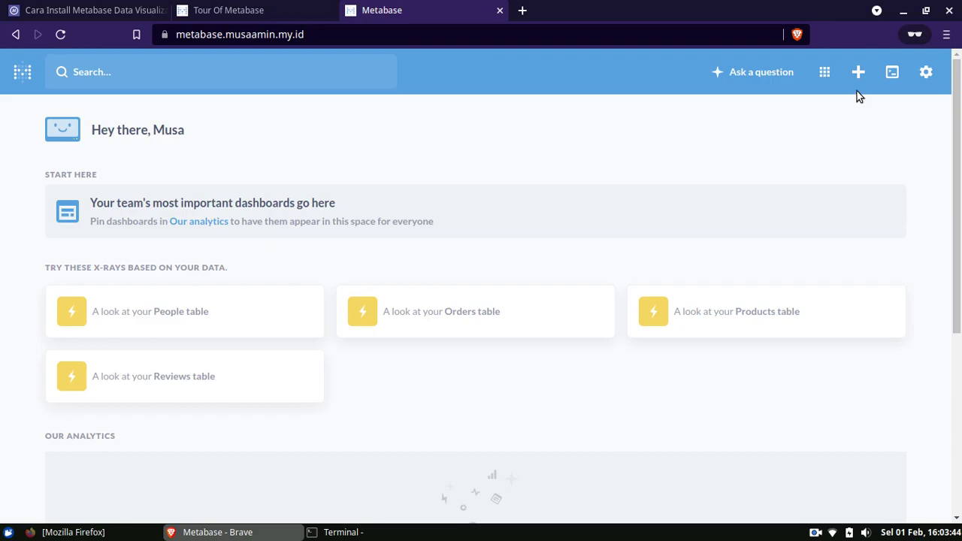
- Create a simple question on Sample Dataset's Orders table and open its Summarize options
{"action": "left_click", "coordinate": [758, 75]}
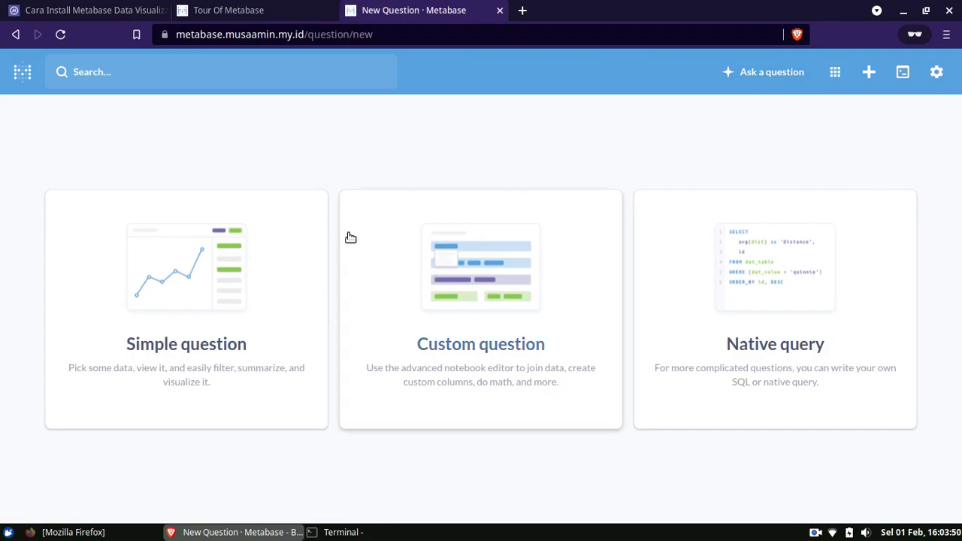
{"action": "left_click", "coordinate": [206, 347]}
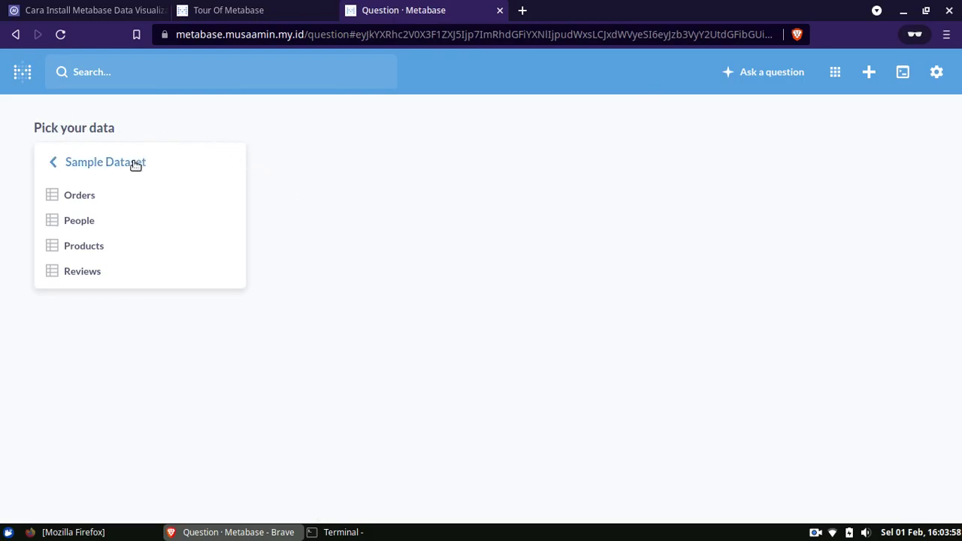
{"action": "left_click", "coordinate": [71, 166]}
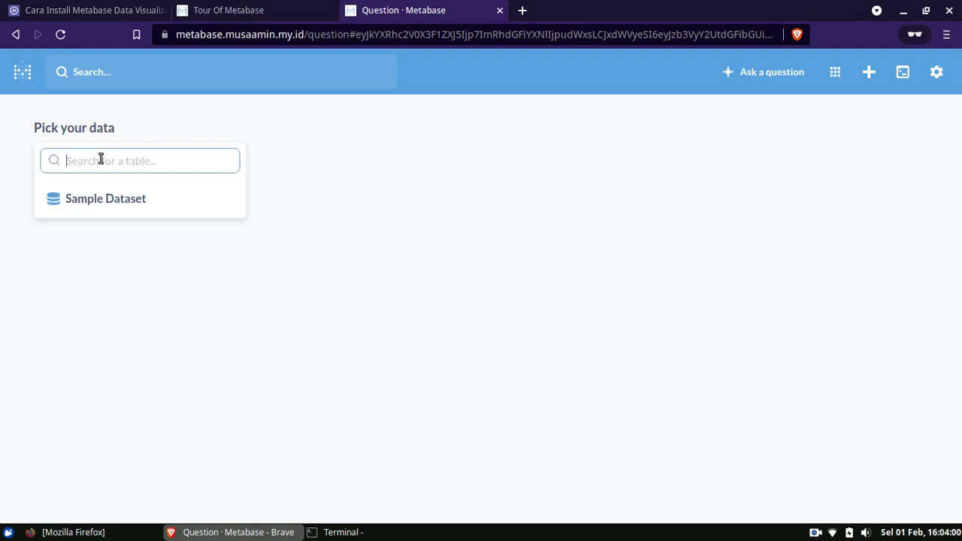
{"action": "left_click", "coordinate": [123, 202]}
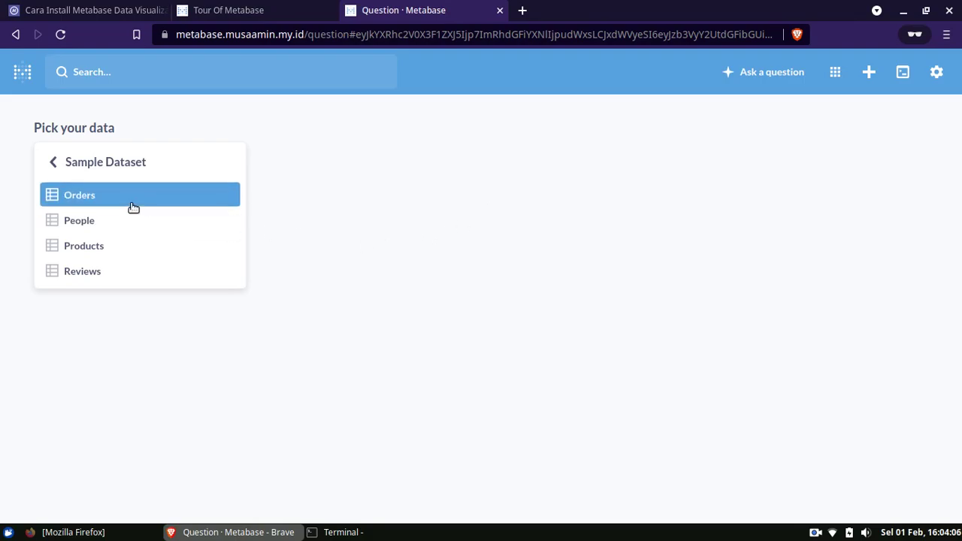
{"action": "left_click", "coordinate": [81, 196]}
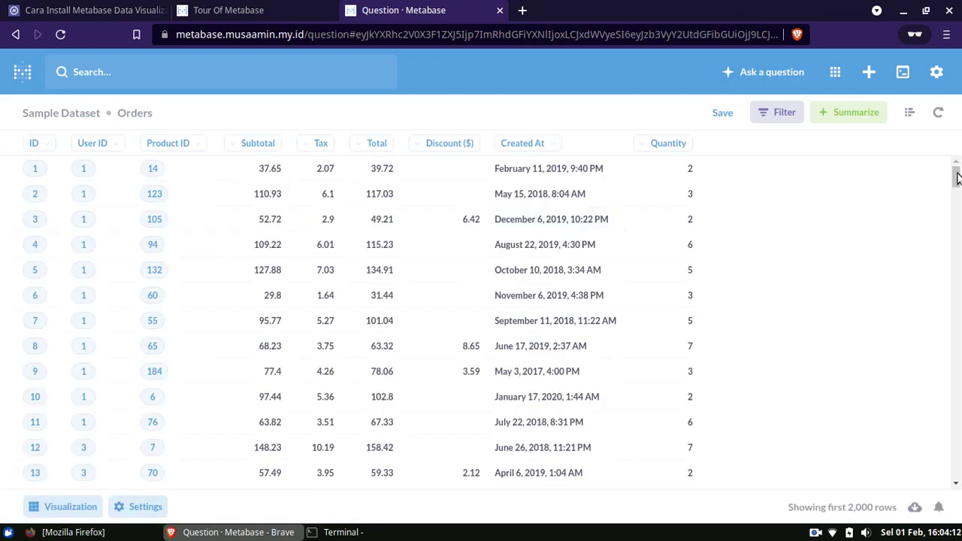
{"action": "left_click_drag", "start_coordinate": [957, 175], "coordinate": [960, 145]}
{"action": "left_click", "coordinate": [850, 114]}
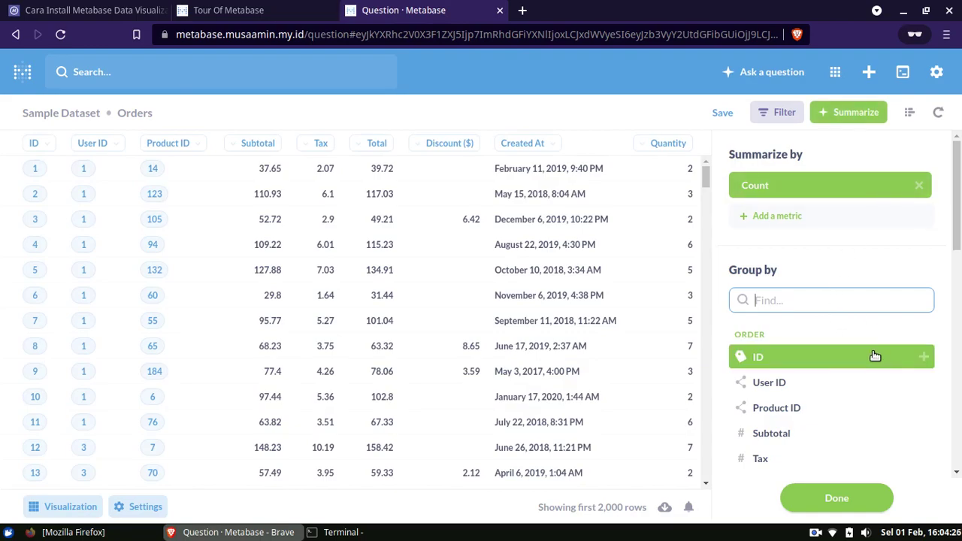
- Group the Orders count by auto-binned Total and show it as a line chart after trying Pie
{"action": "scroll", "coordinate": [872, 349], "scroll_direction": "down", "scroll_amount": 3}
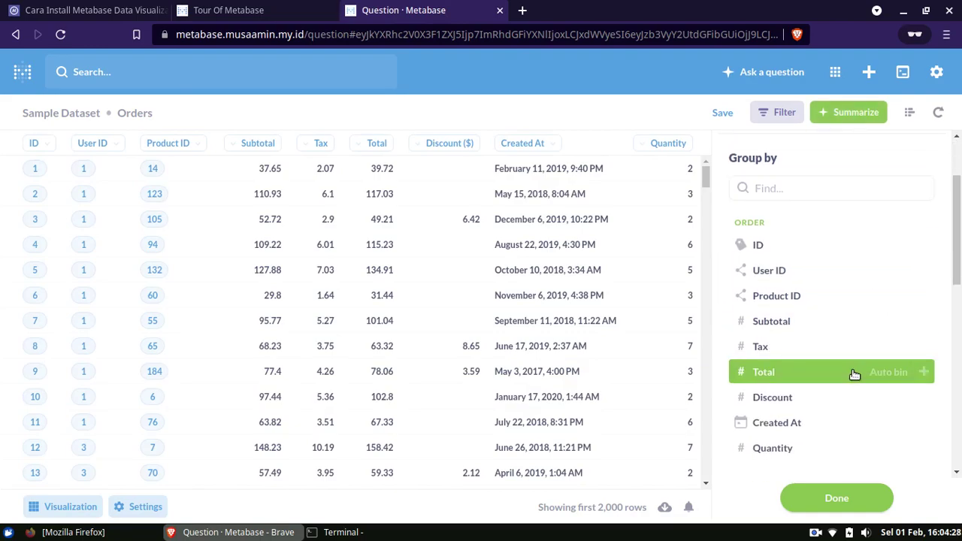
{"action": "left_click", "coordinate": [852, 373]}
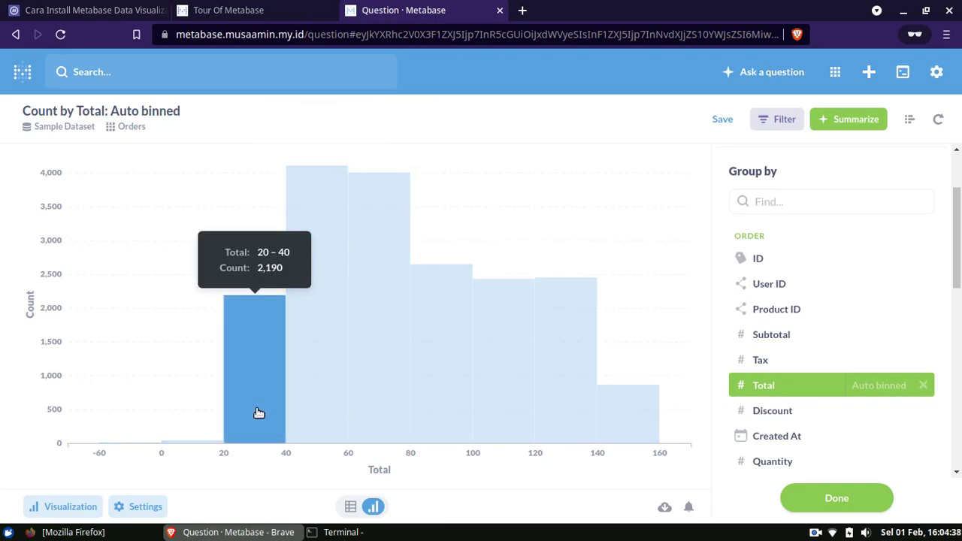
{"action": "left_click", "coordinate": [54, 508]}
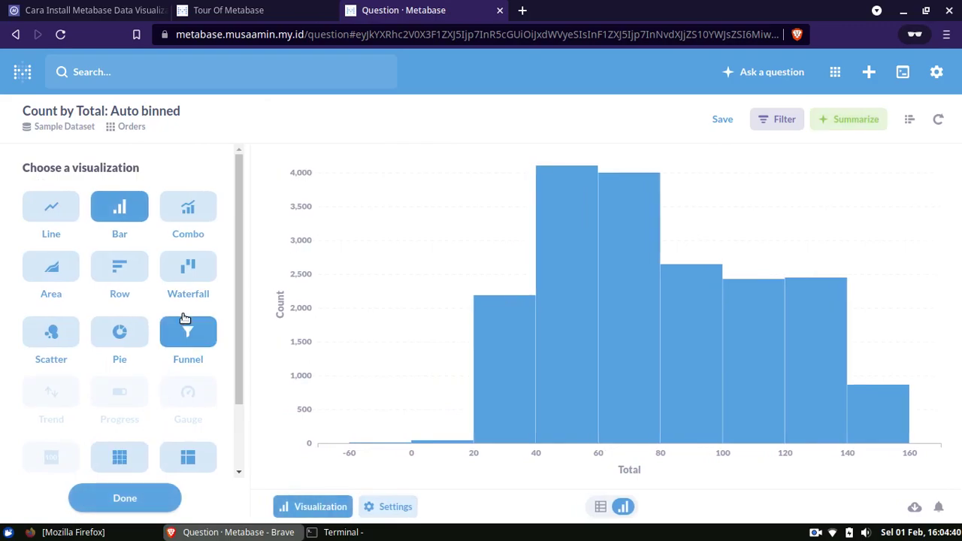
{"action": "left_click", "coordinate": [63, 216]}
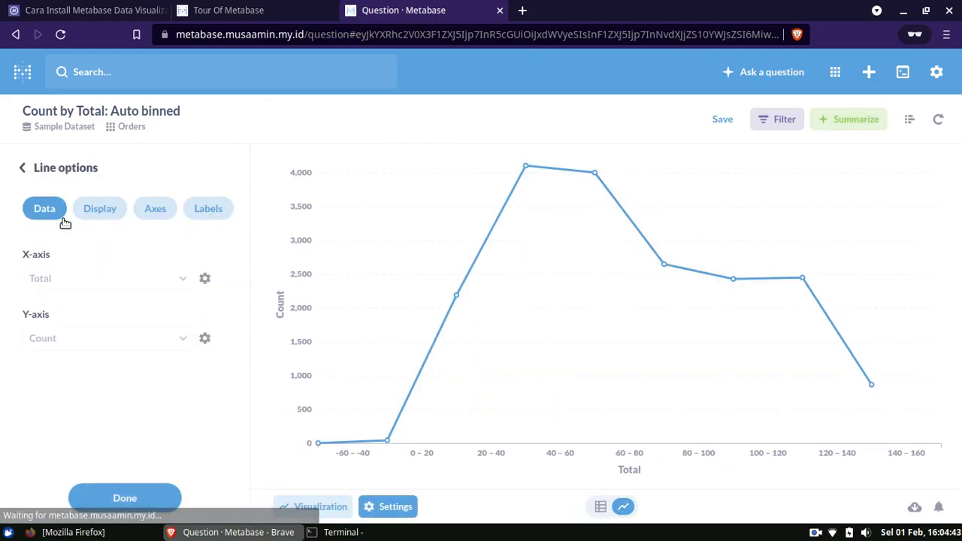
{"action": "left_click", "coordinate": [45, 175]}
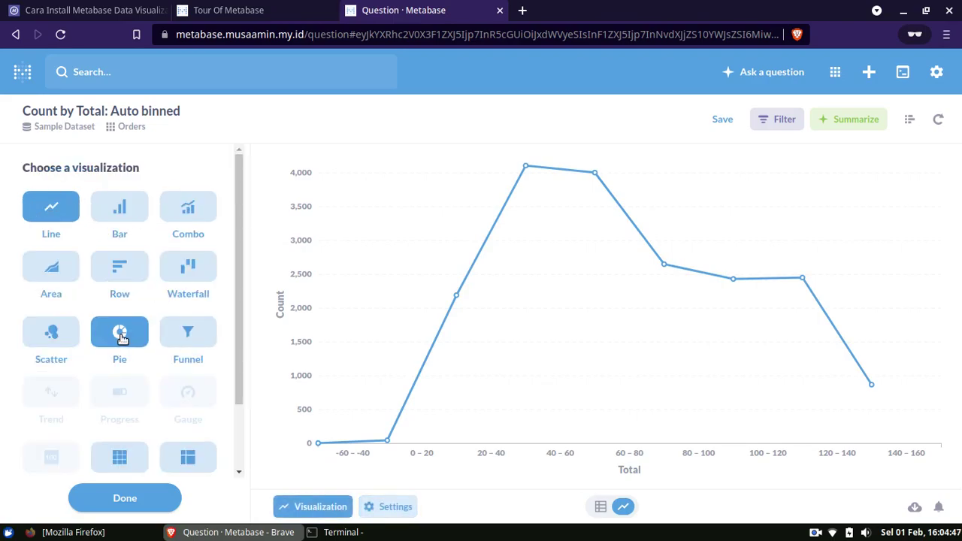
{"action": "left_click", "coordinate": [122, 334]}
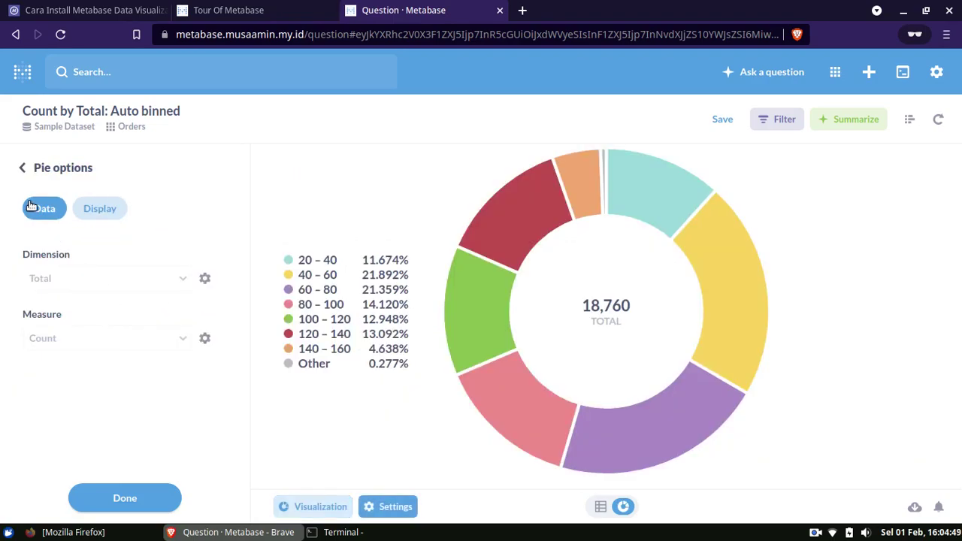
{"action": "left_click", "coordinate": [27, 167]}
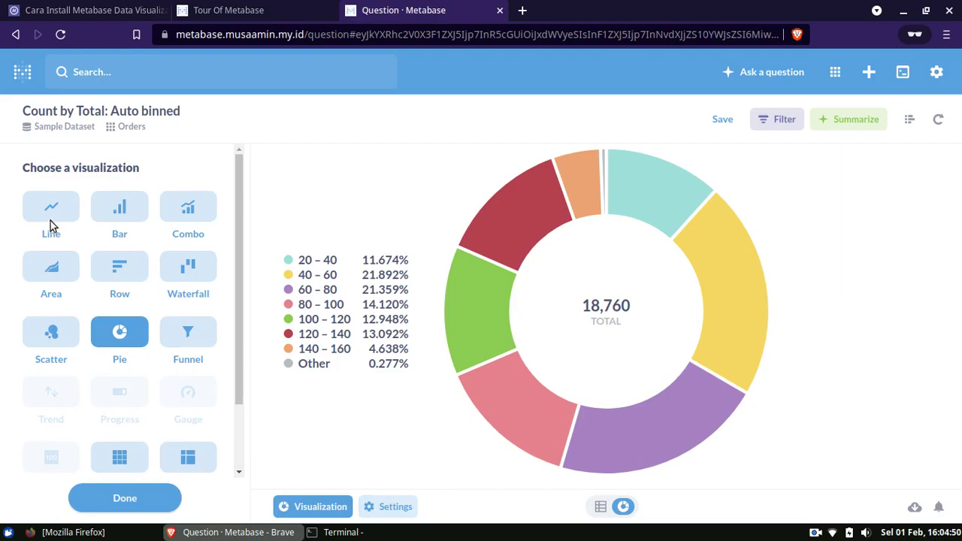
{"action": "left_click", "coordinate": [50, 218]}
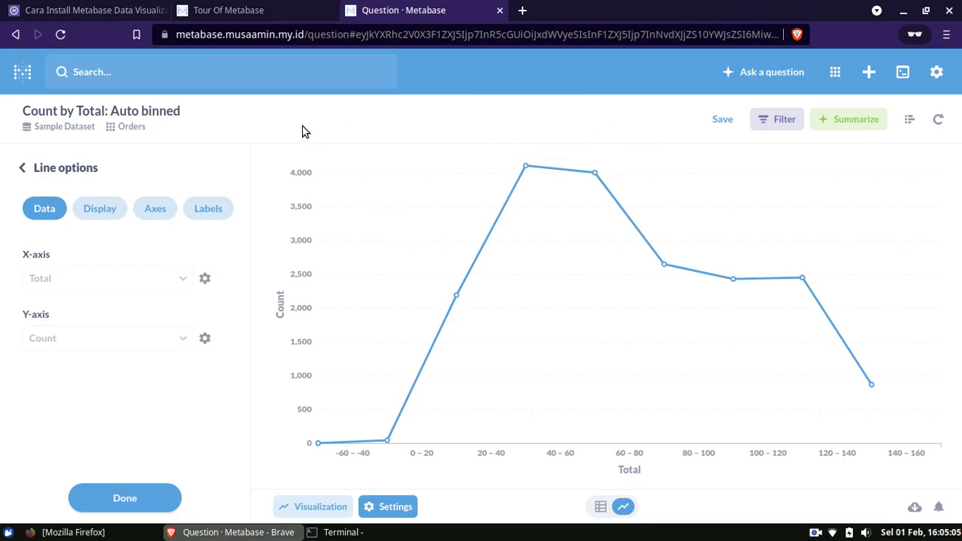
- Look over the Tour Of Metabase lesson page in its tab
{"action": "left_click", "coordinate": [274, 12]}
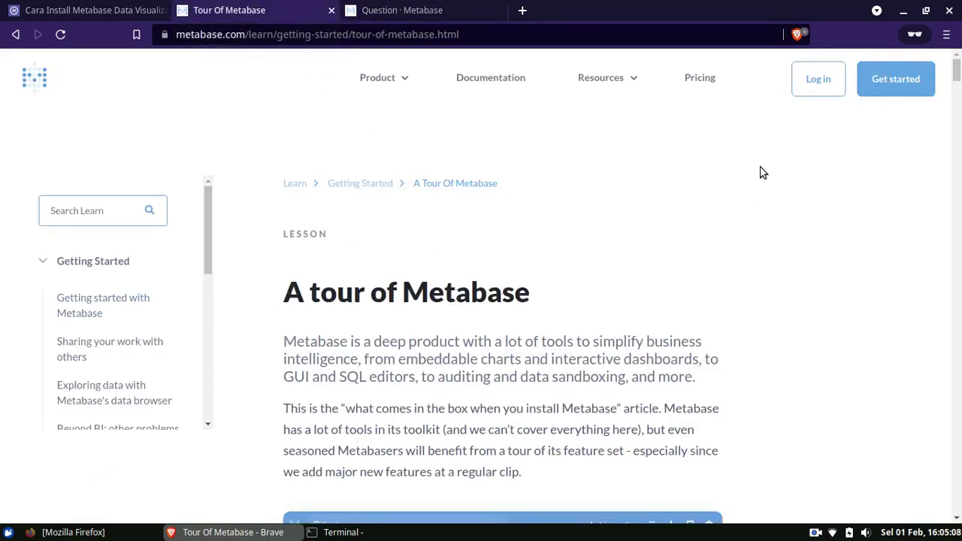
{"action": "mouse_move", "coordinate": [622, 81]}
{"action": "scroll", "coordinate": [957, 96], "scroll_direction": "down", "scroll_amount": 10}
{"action": "scroll", "coordinate": [958, 96], "scroll_direction": "up", "scroll_amount": 10}
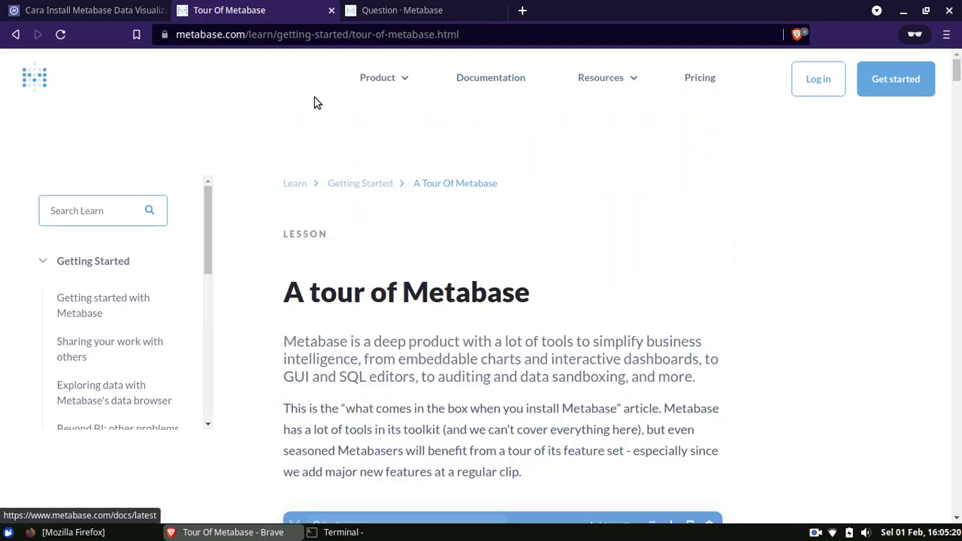
- Return to the Metabase installation tutorial and scroll it back to its title and banner image
{"action": "left_click", "coordinate": [124, 10]}
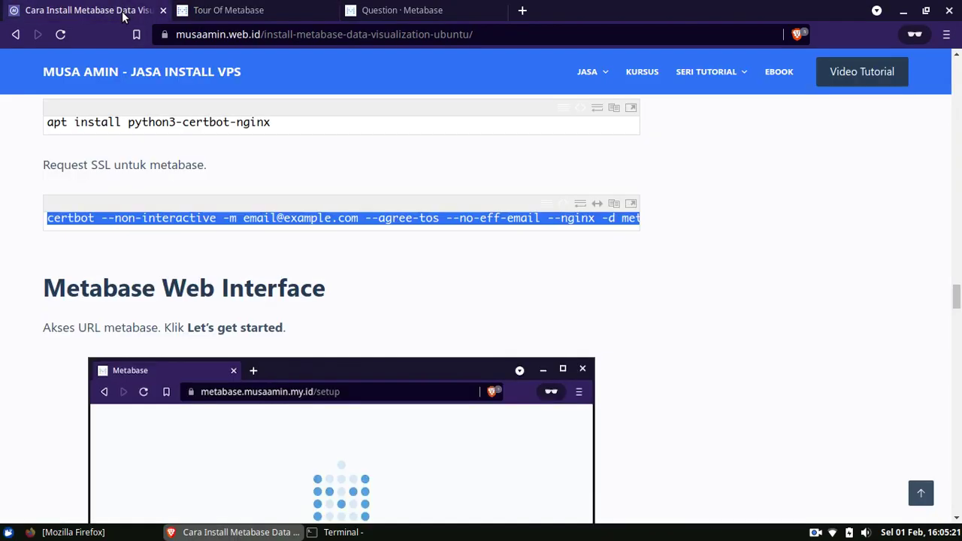
{"action": "left_click", "coordinate": [697, 270]}
{"action": "scroll", "coordinate": [958, 316], "scroll_direction": "down", "scroll_amount": 15}
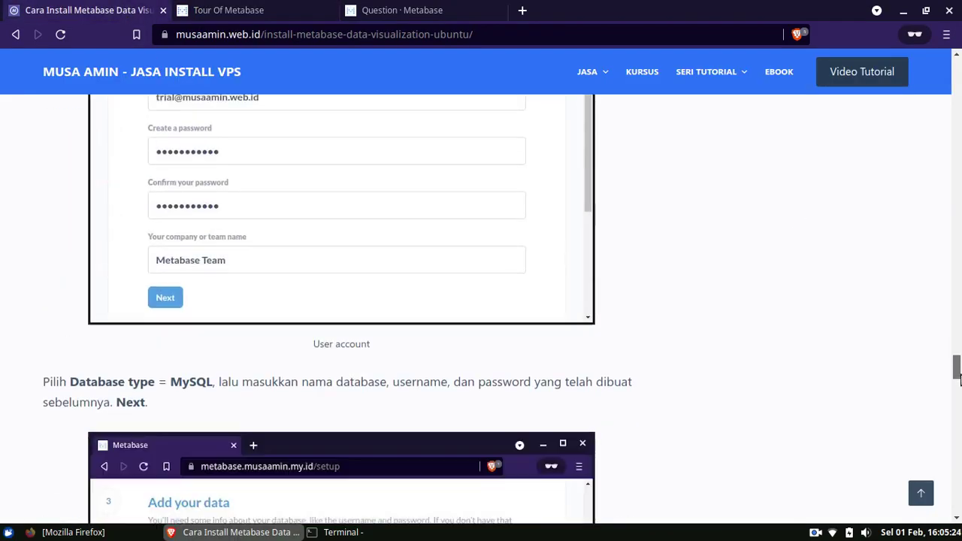
{"action": "scroll", "coordinate": [960, 281], "scroll_direction": "up", "scroll_amount": 5}
{"action": "scroll", "coordinate": [960, 281], "scroll_direction": "up", "scroll_amount": 10}
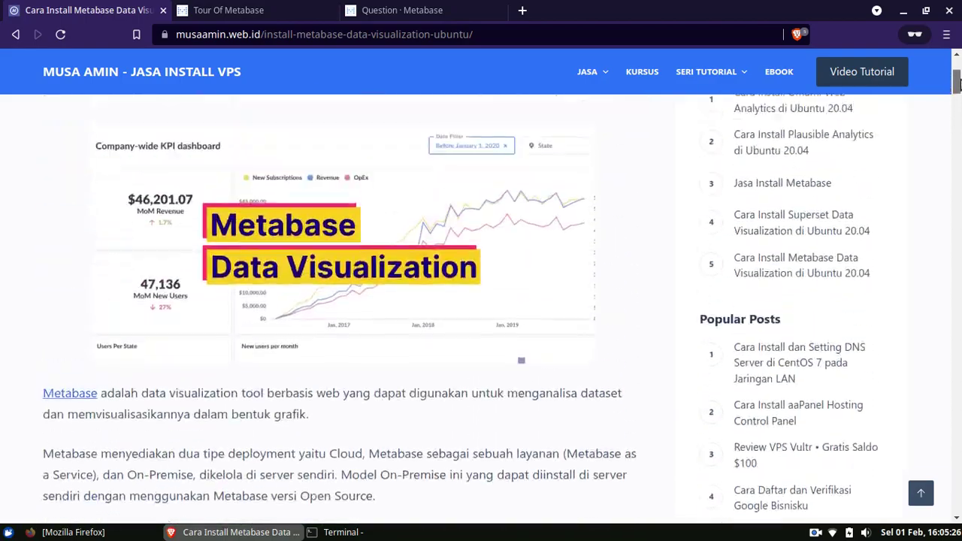
{"action": "scroll", "coordinate": [409, 255], "scroll_direction": "down", "scroll_amount": 1}
{"action": "scroll", "coordinate": [409, 254], "scroll_direction": "down", "scroll_amount": 1}
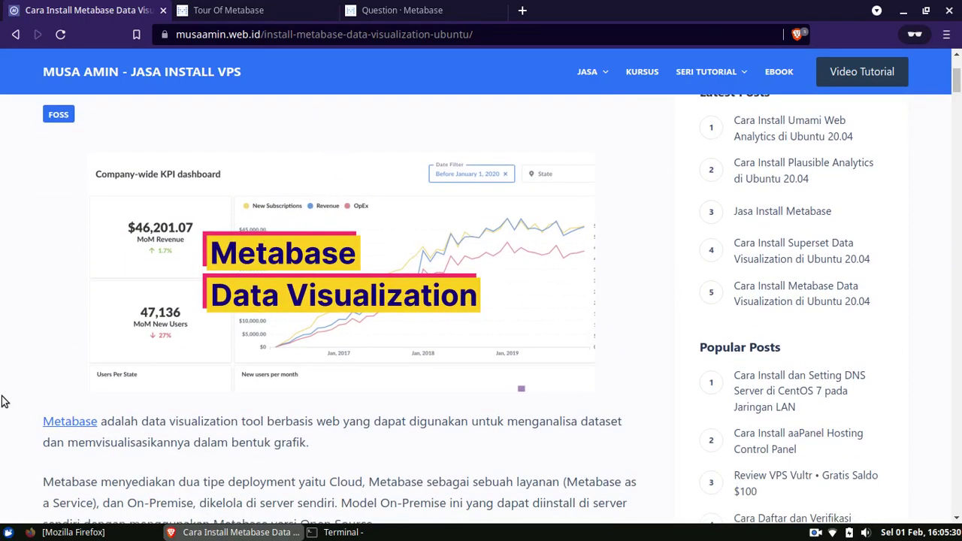
{"action": "scroll", "coordinate": [4, 399], "scroll_direction": "up", "scroll_amount": 1}
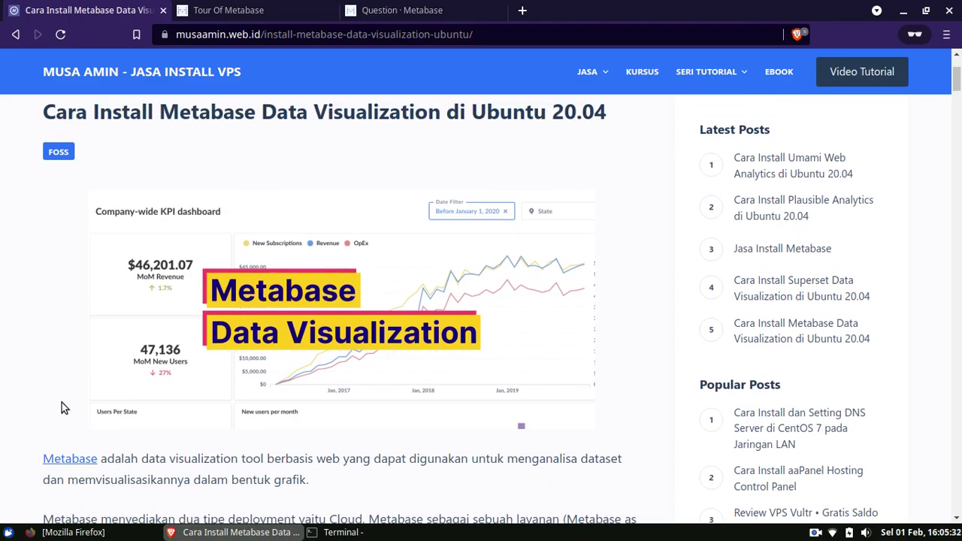